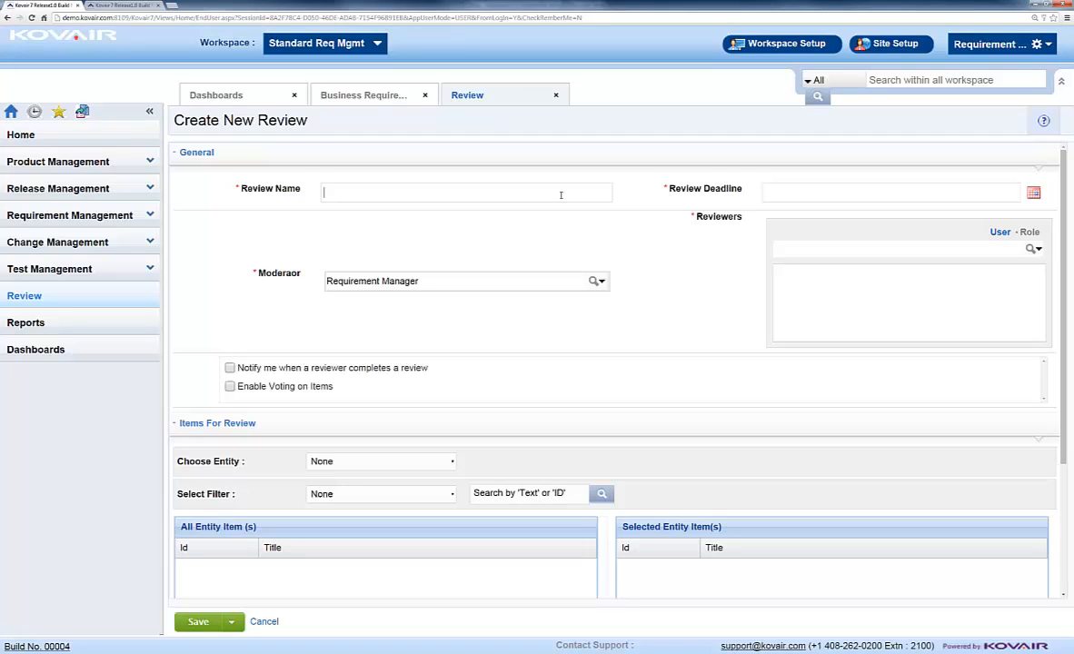
Name the new review "Sept 2014 BRD Review" and set its deadline to 2014/09/18 13:07
type("Sept 2014 BRD Review")
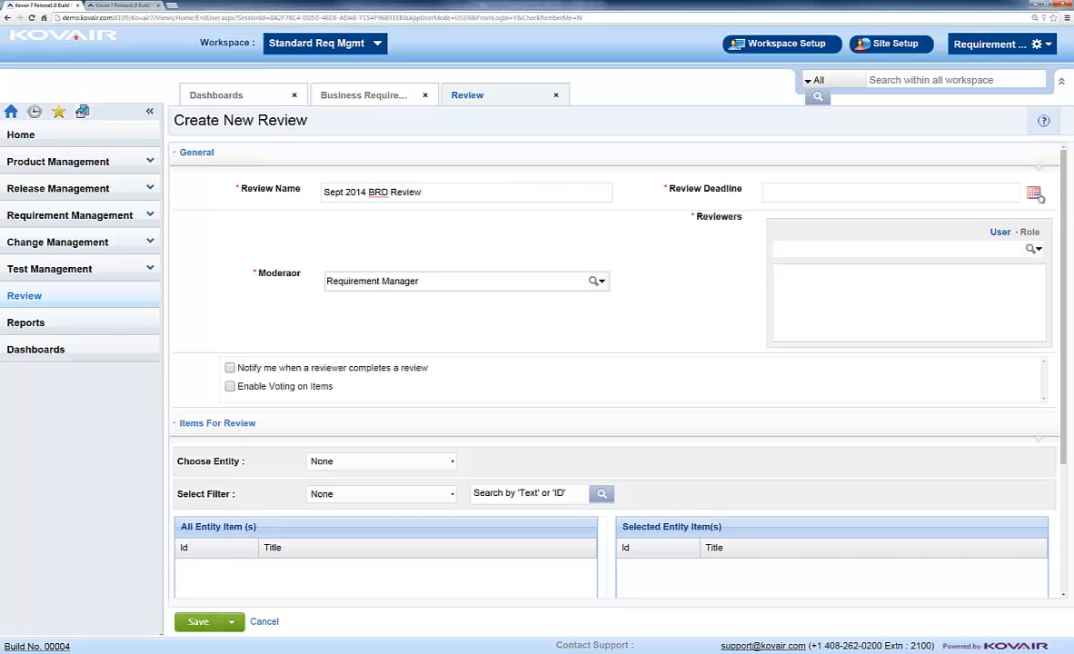
left_click(1000, 200)
left_click(849, 275)
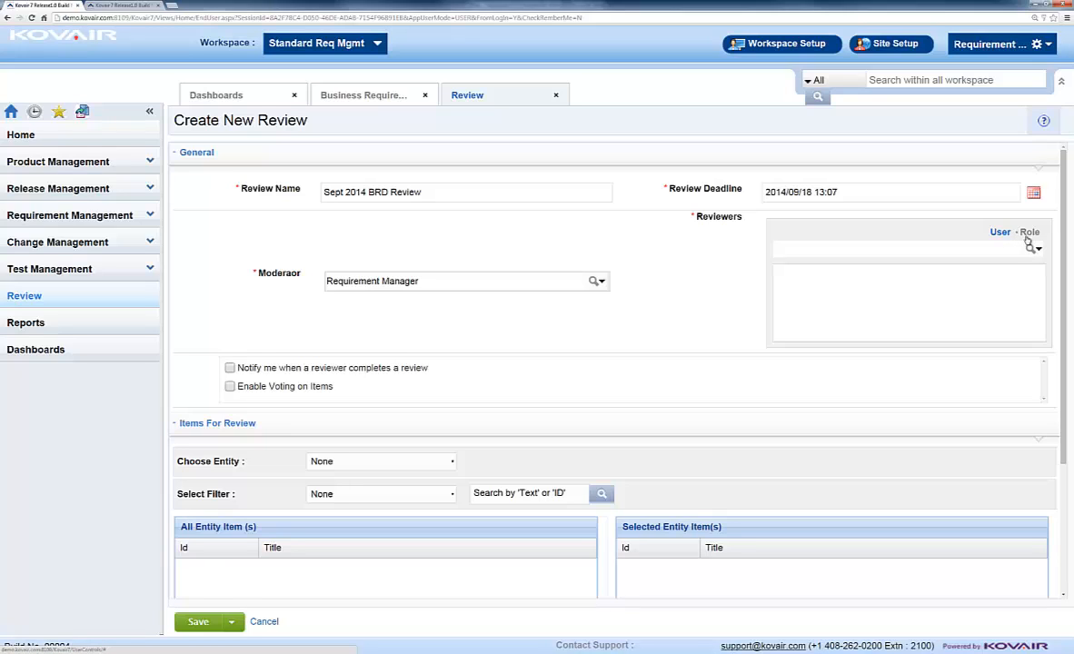
Add the two reviewer accounts starting with S and T as the review's reviewers and enable voting on items
type("s")
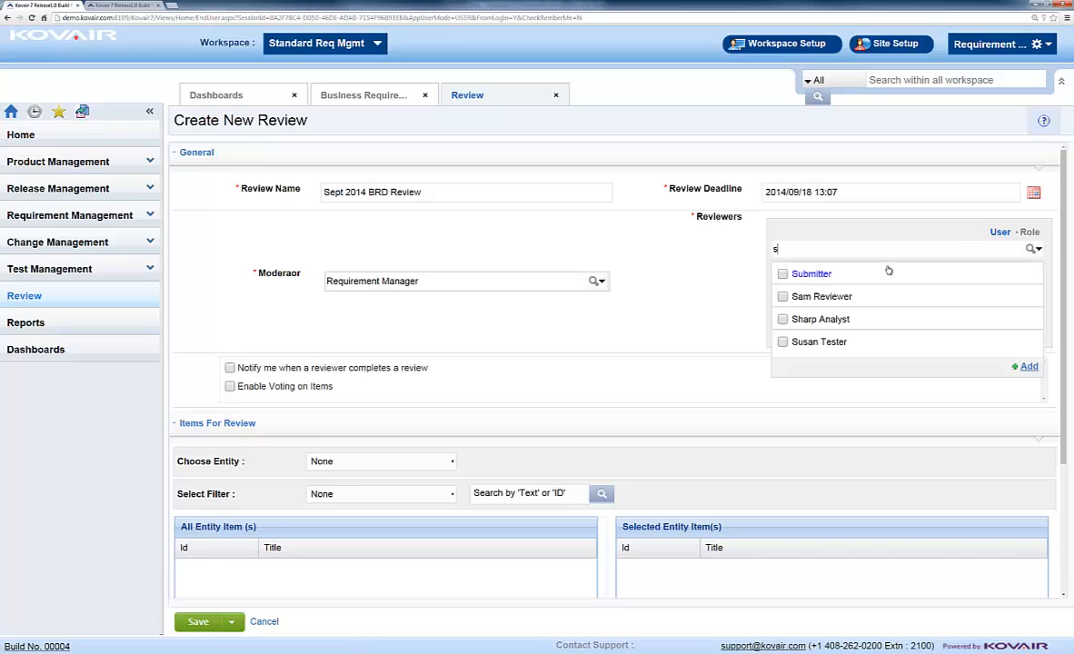
left_click(845, 298)
left_click(1025, 366)
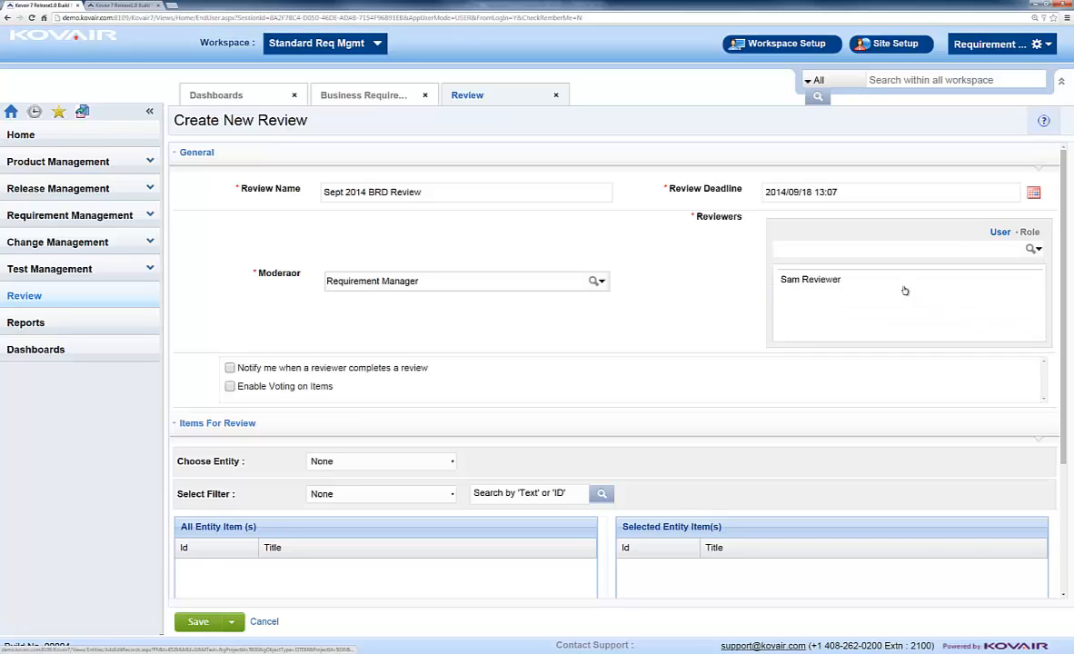
left_click(787, 248)
type("t")
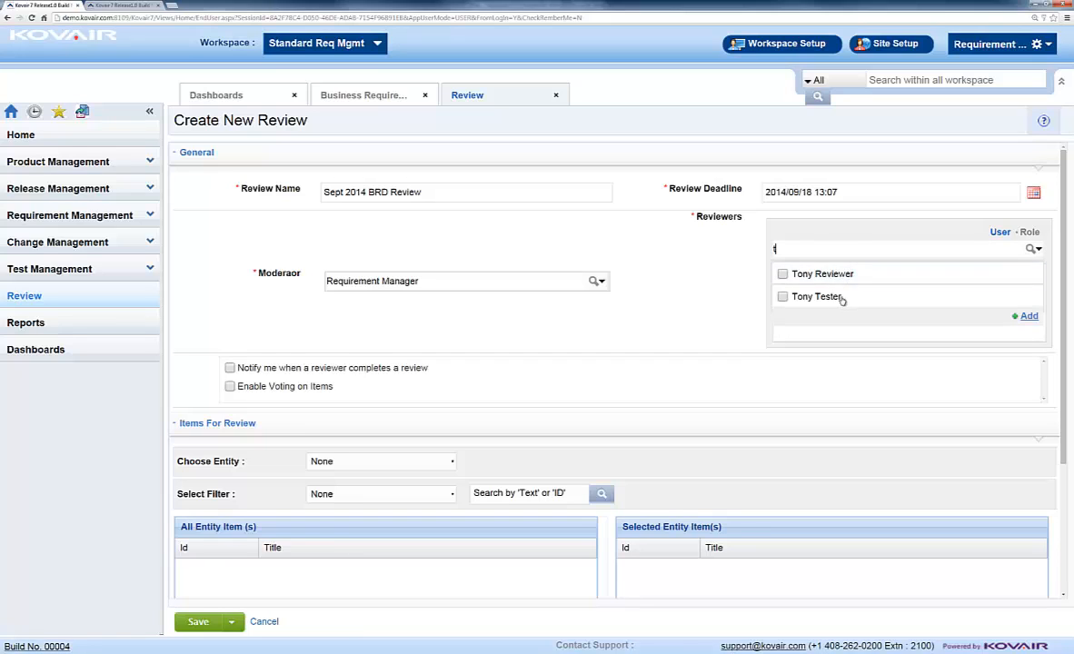
left_click(817, 273)
left_click(1029, 317)
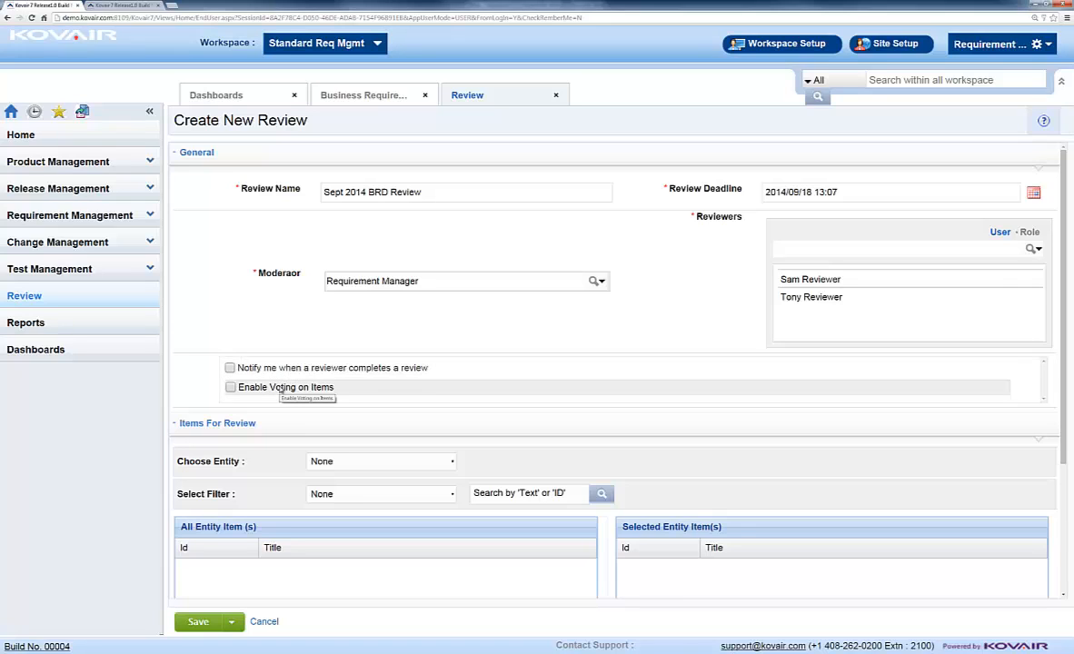
left_click(231, 387)
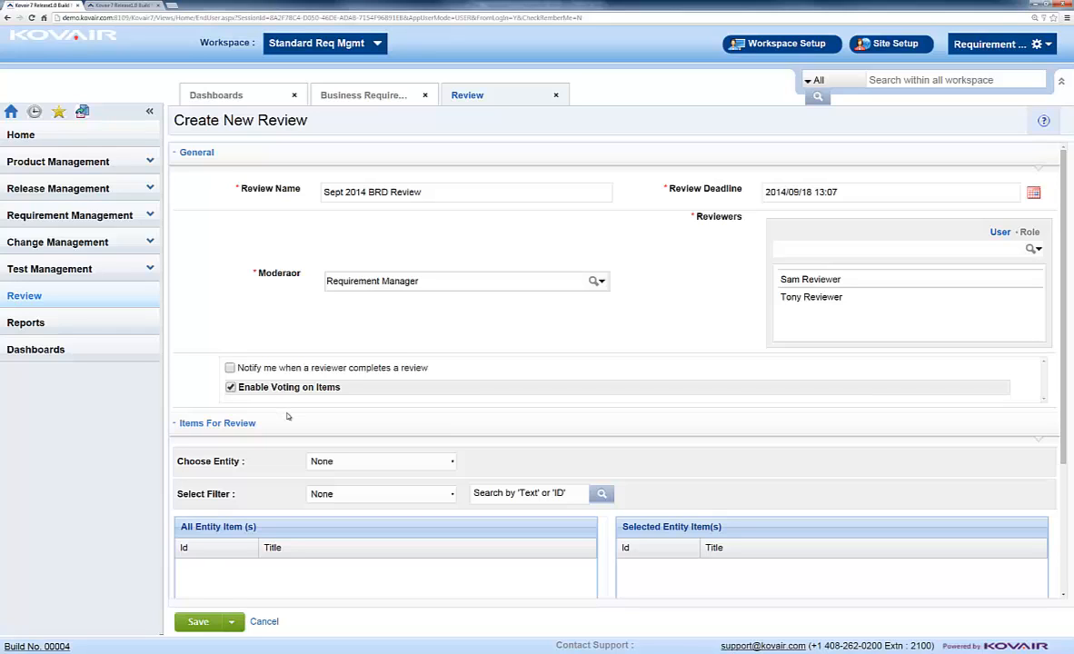
Choose Document as the entity for review and load the items of BReq - Original.docx
scroll(381, 427, "down", 3)
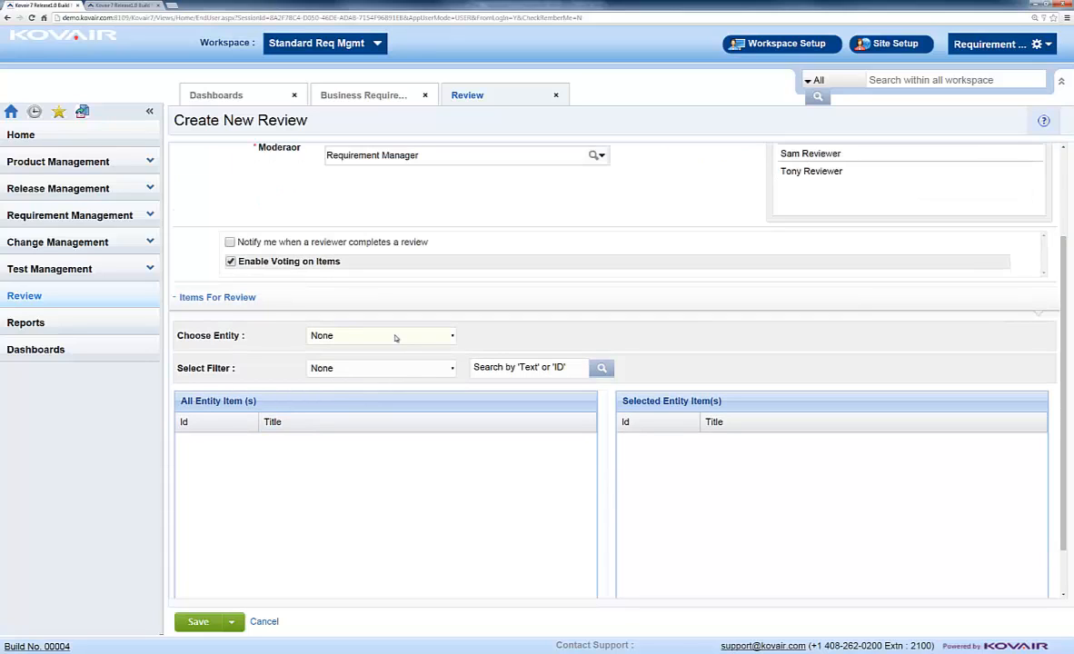
left_click(396, 338)
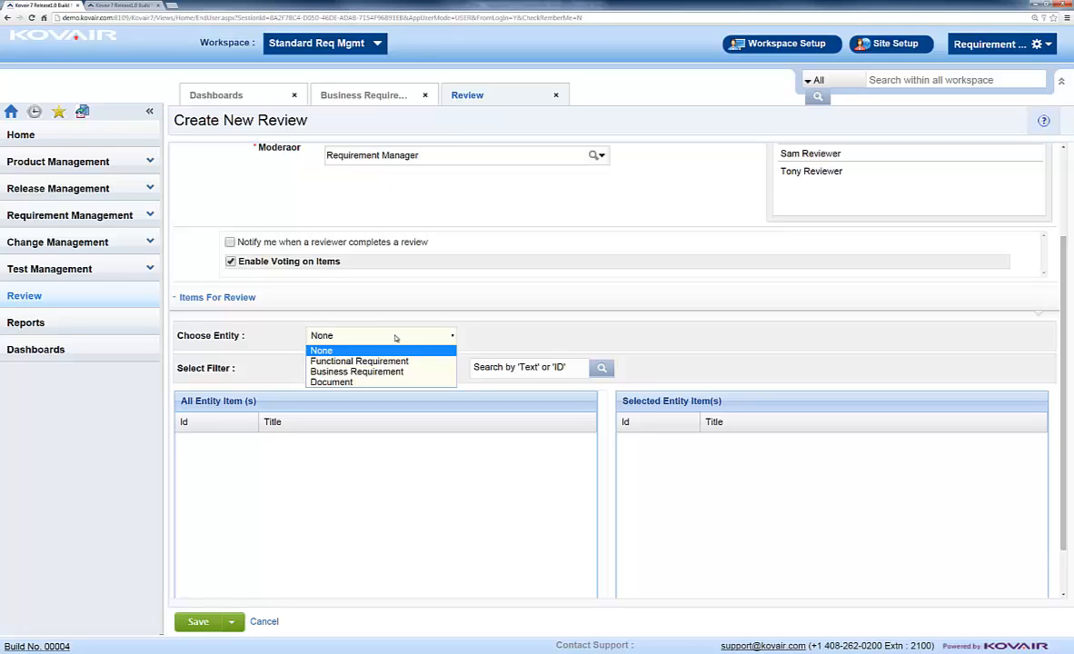
left_click(359, 382)
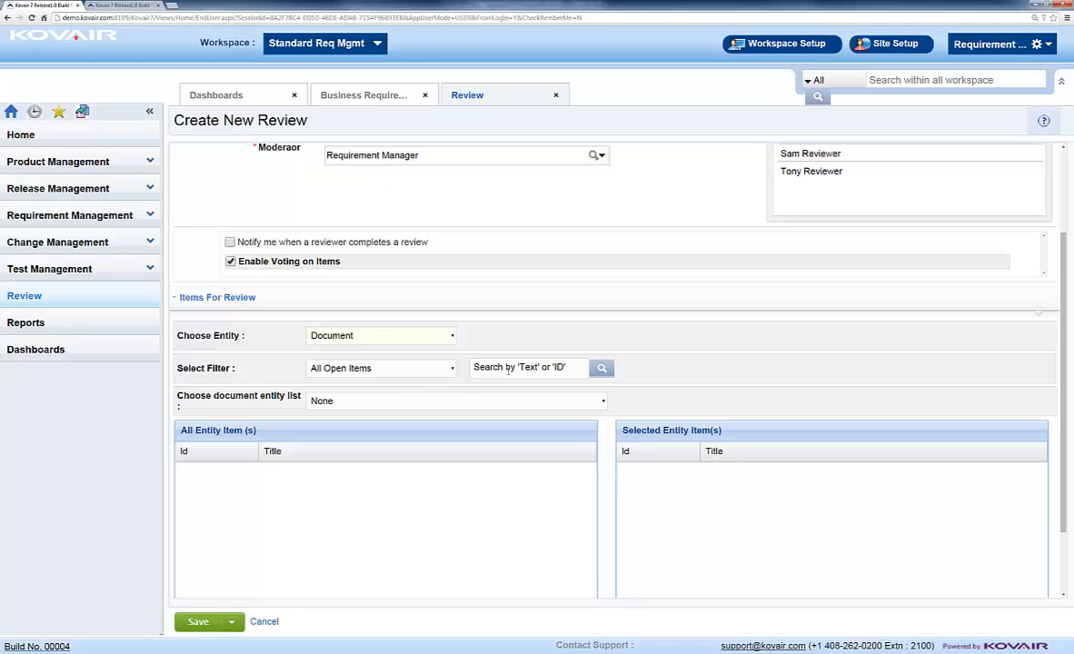
left_click(511, 400)
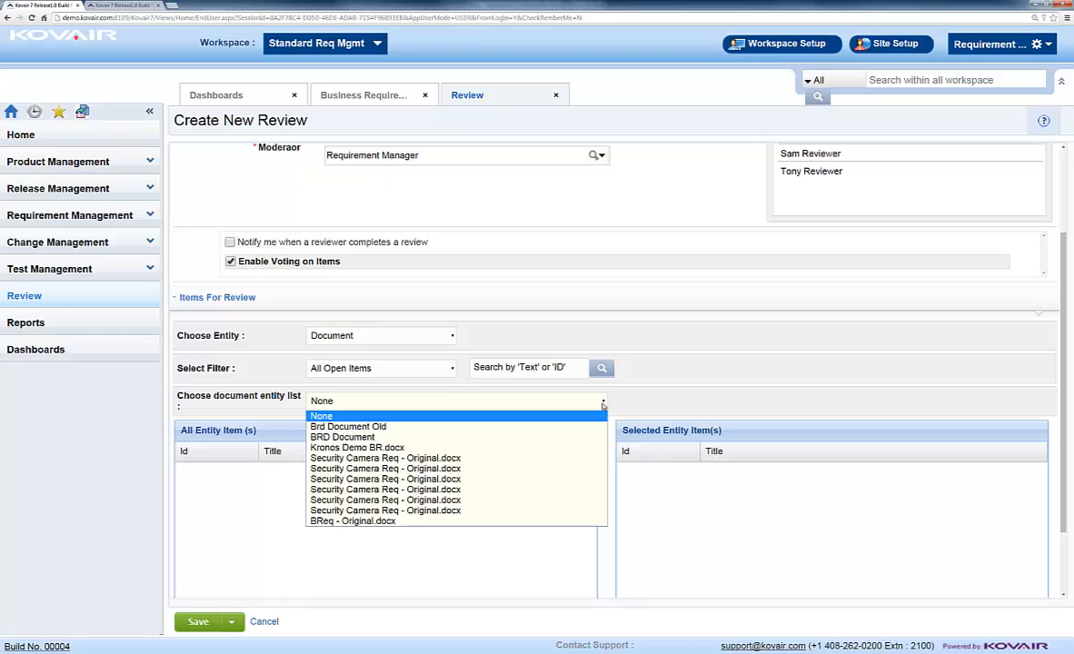
left_click(486, 521)
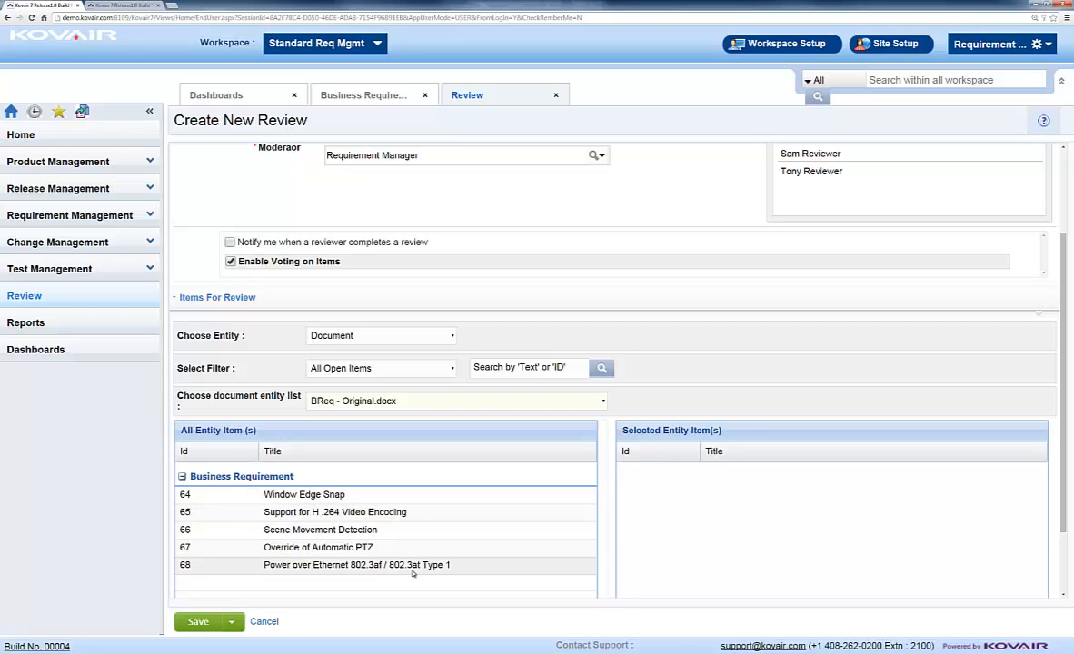
Move all five business requirements, 64 to 68, into the selected items and save the review
left_click_drag(568, 498, 688, 478)
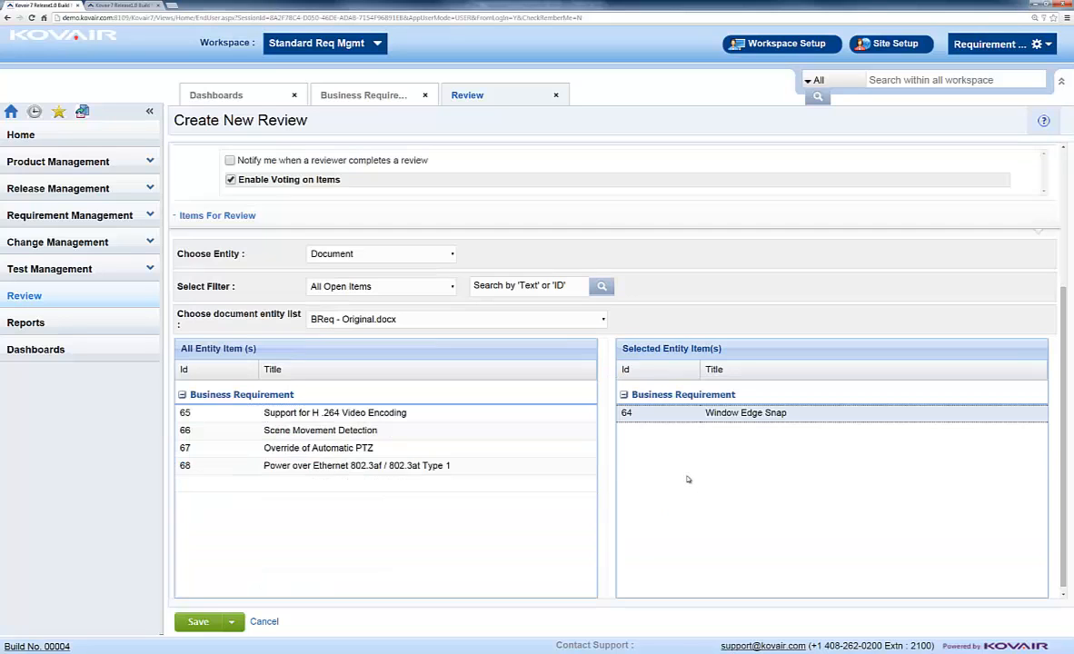
left_click(354, 417)
left_click(350, 468, "shift")
left_click_drag(347, 449, 733, 481)
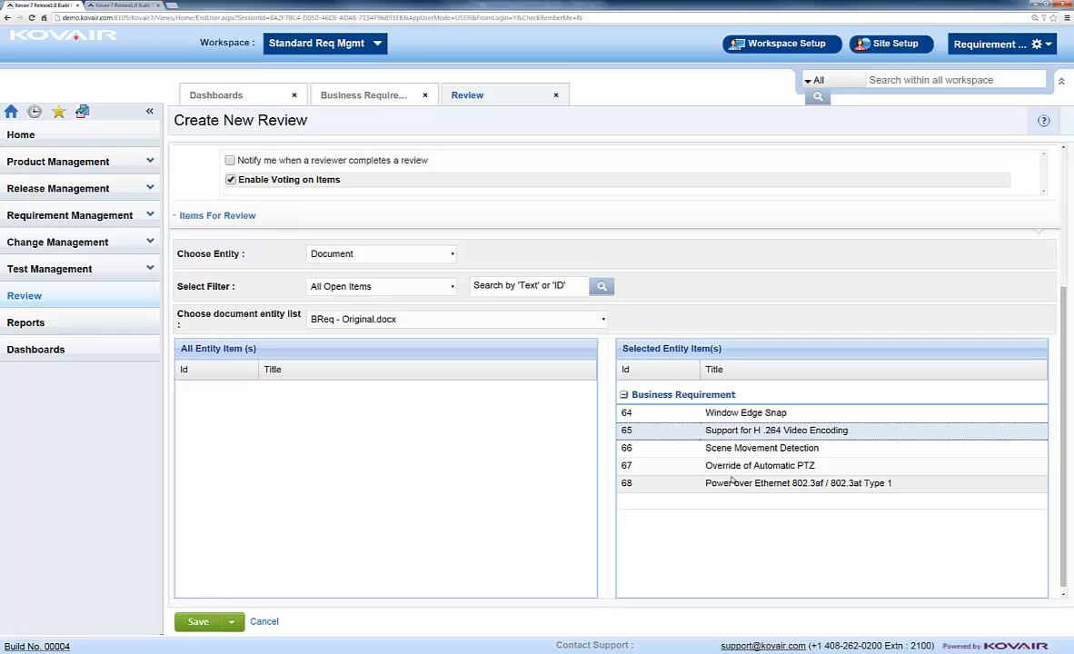
left_click(198, 621)
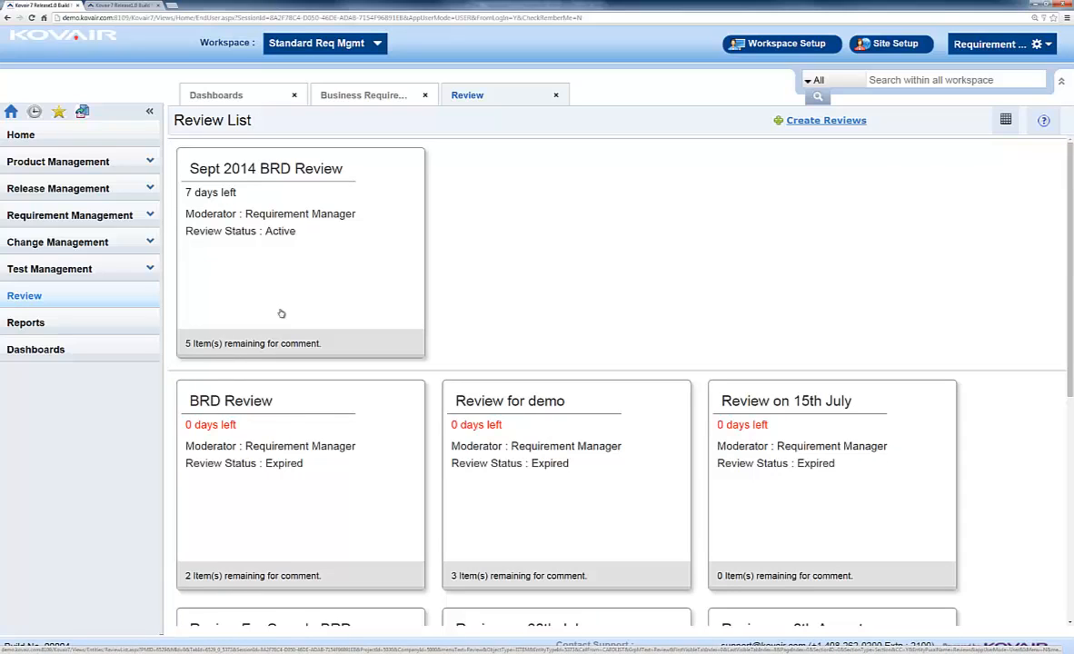
Switch to the reviewer's session, open the Sept 2014 BRD Review and look through its requirements
left_click(142, 5)
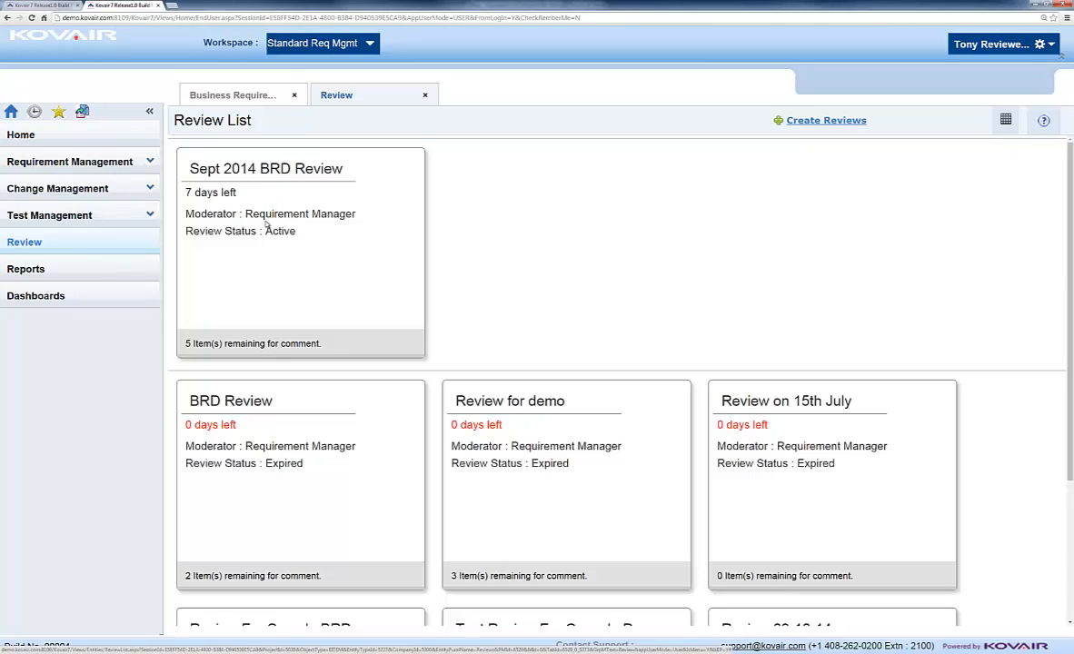
left_click(266, 220)
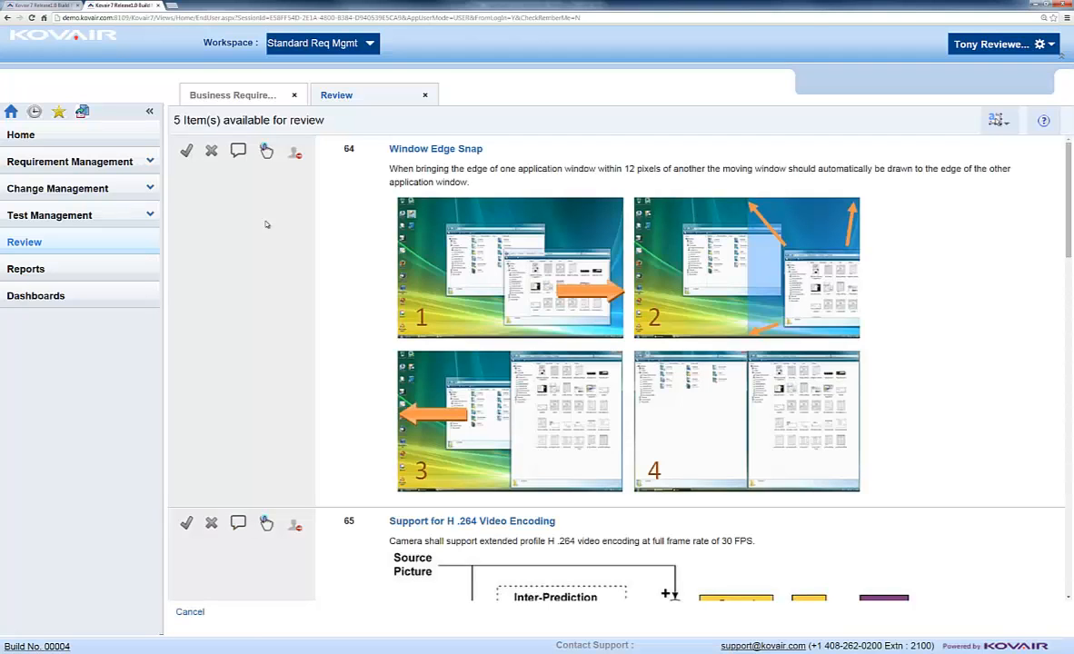
scroll(439, 269, "down", 5)
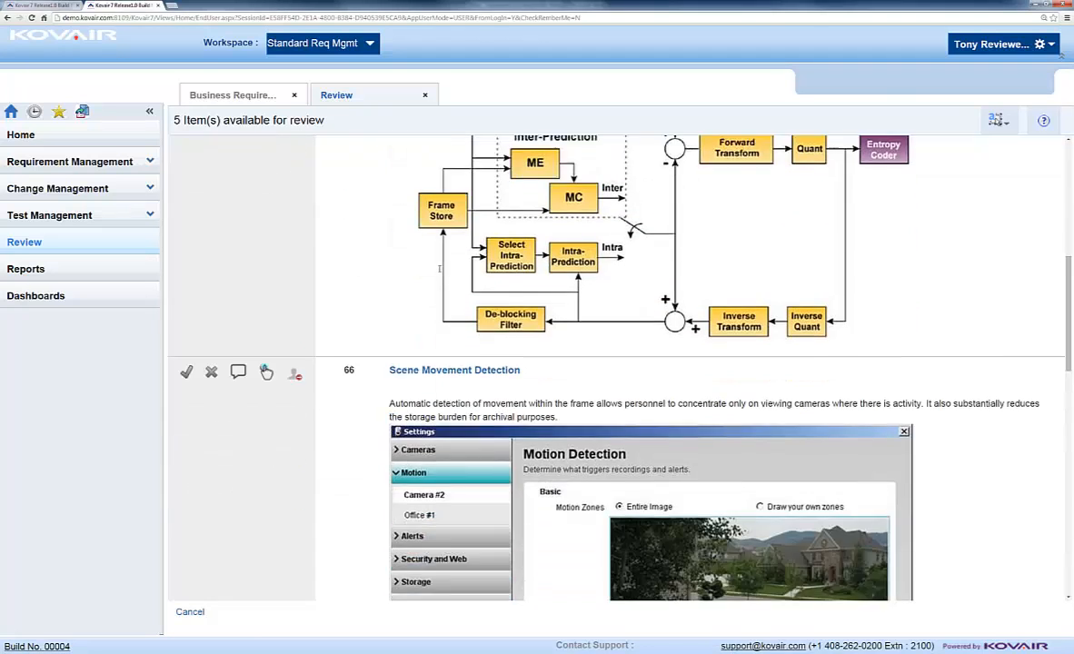
scroll(439, 269, "down", 5)
scroll(439, 264, "up", 3)
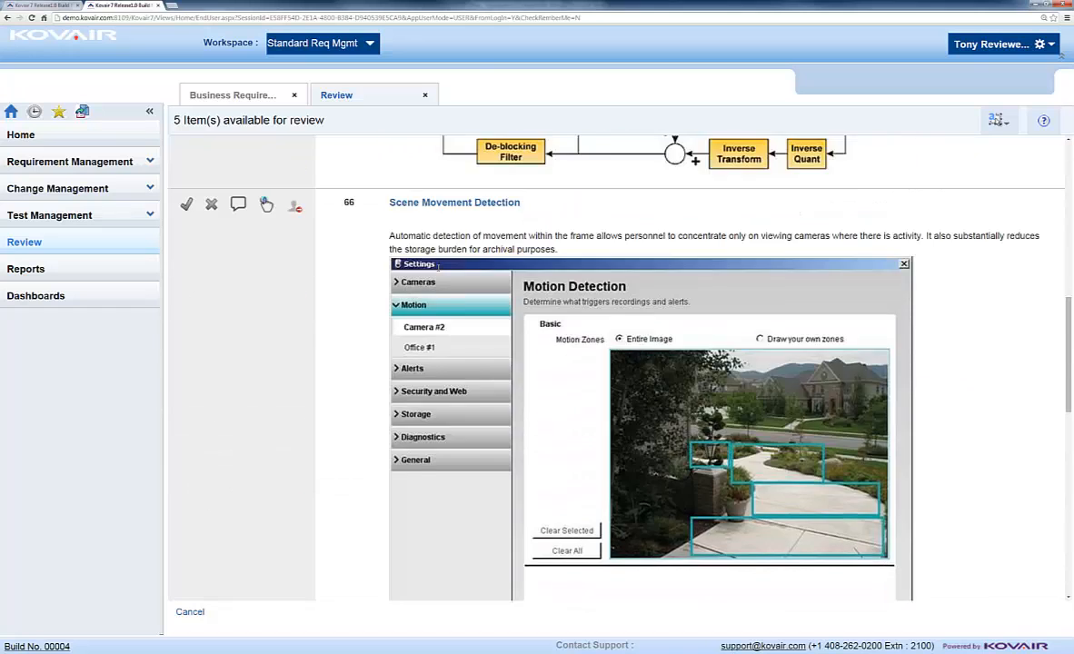
scroll(439, 264, "up", 6)
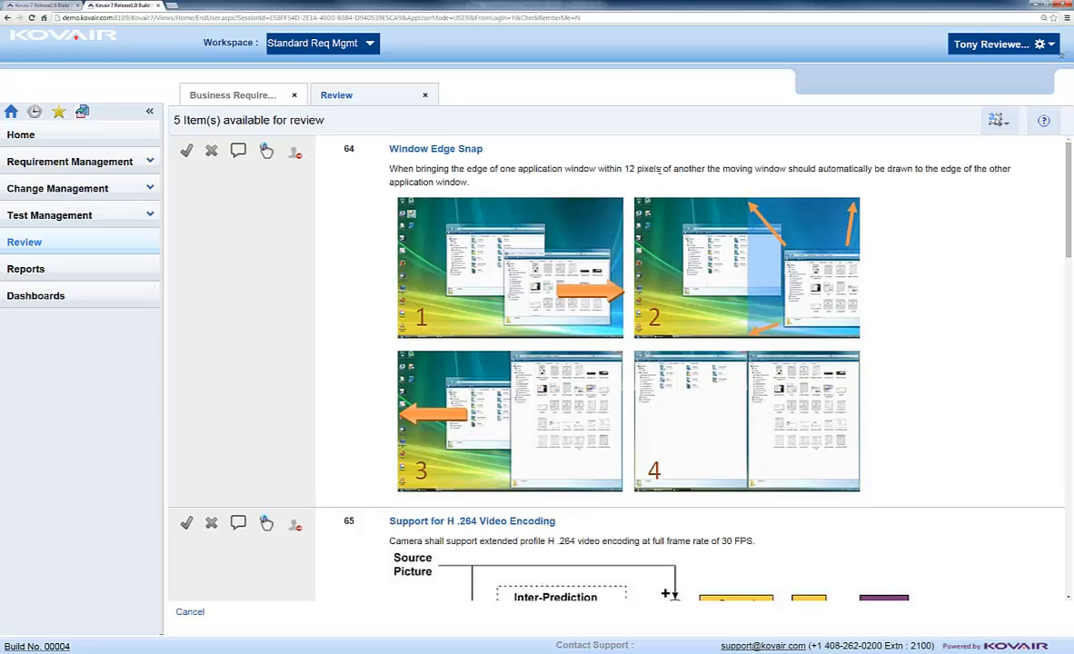
Comment on "12 pixels" in Window Edge Snap: "This really is too large and I find myself accidentally snapping windows, lets reduce this to 8 px."
left_click_drag(659, 169, 625, 169)
left_click(238, 150)
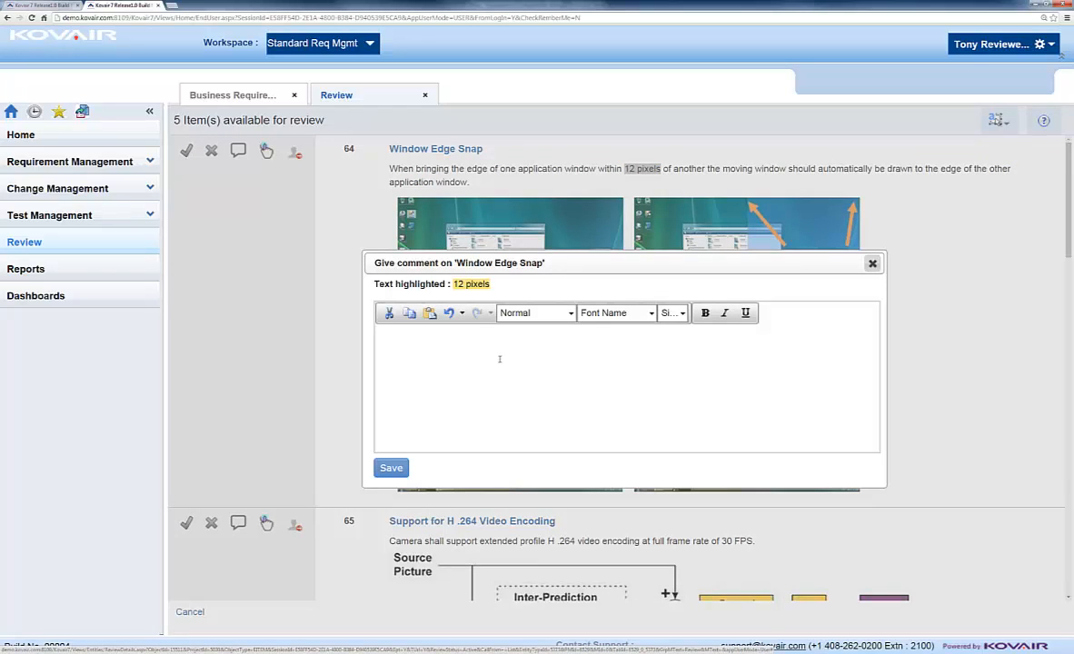
left_click(499, 359)
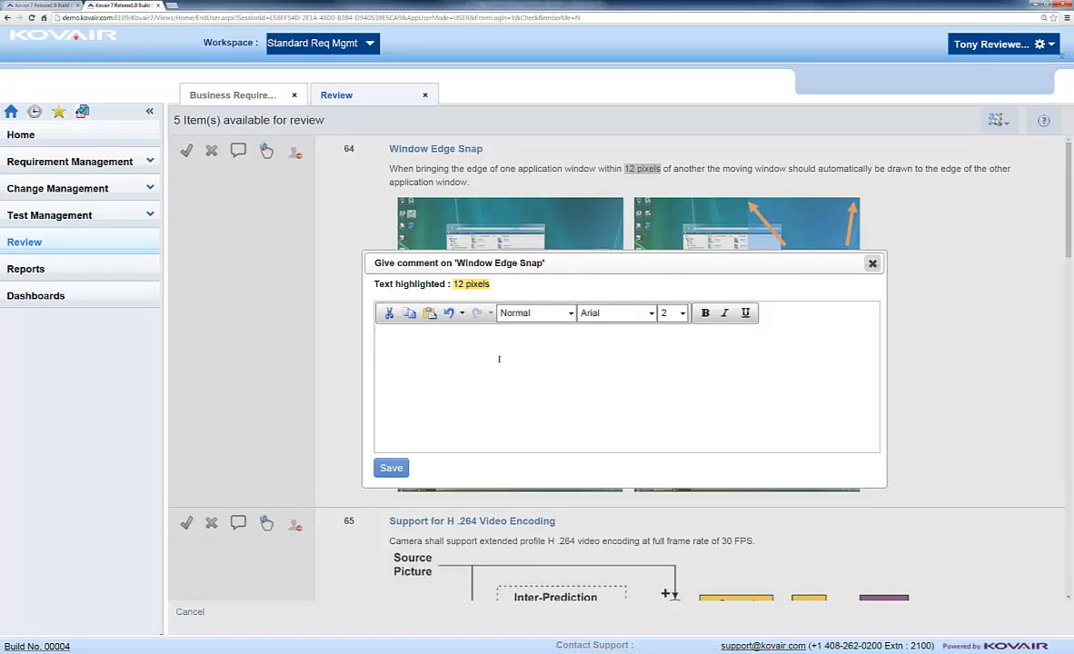
type("This really is too large a")
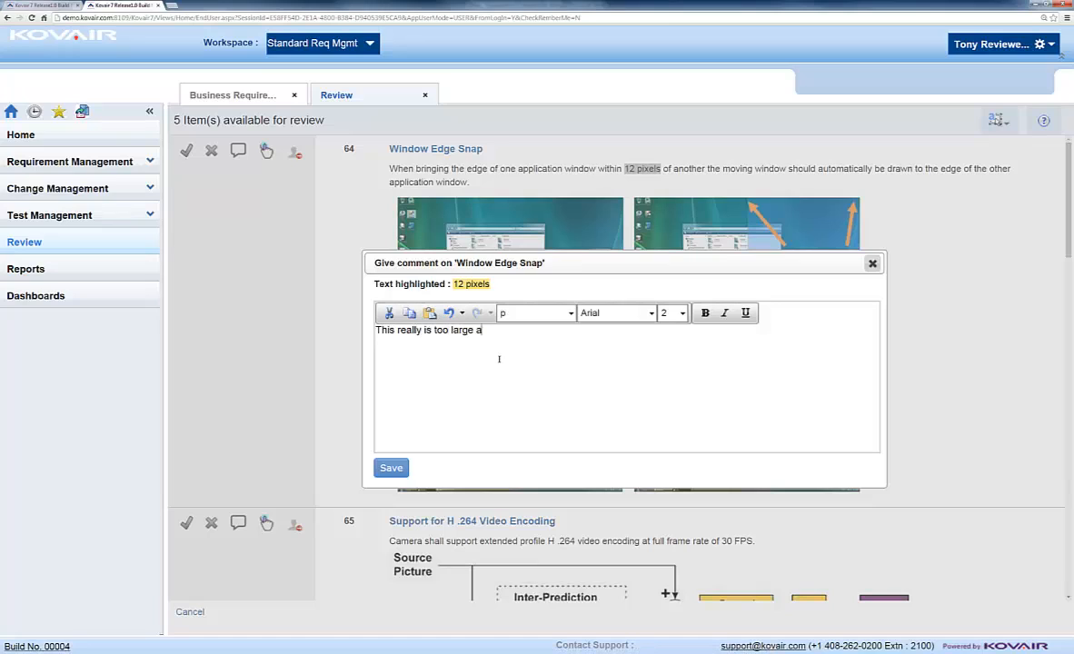
type("nd I find myself accidentally ")
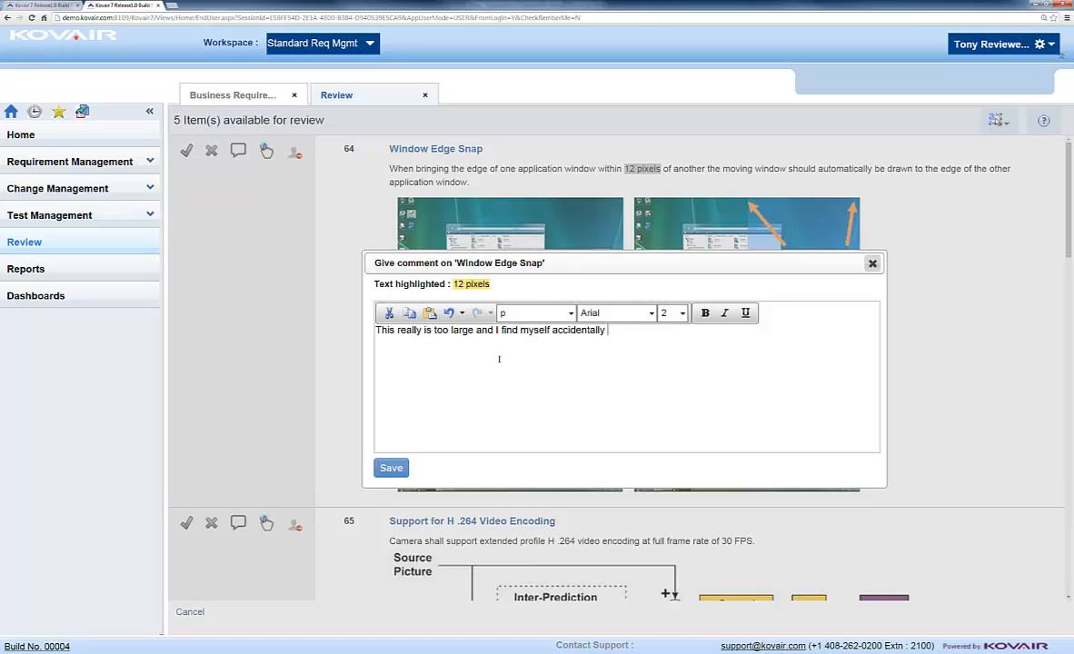
type("snapping windows, lets reduce this to ")
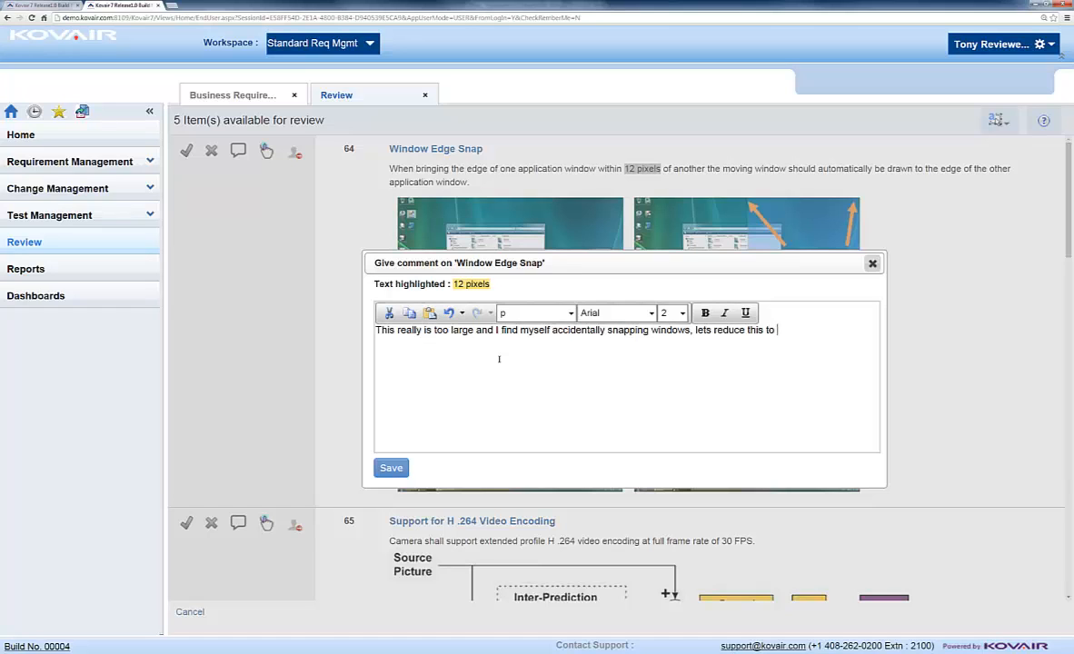
type("8 px.")
left_click(390, 467)
mouse_move(639, 170)
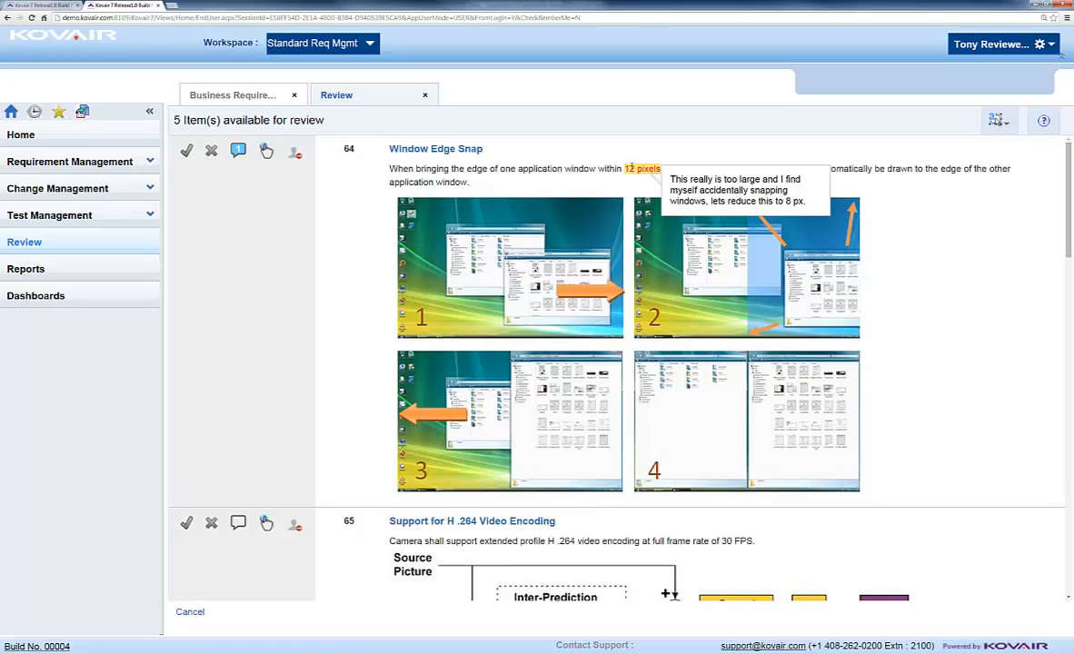
Add the comment "Should be 'Full' profile" to requirement 65, Support for H .264 Video Encoding
left_click(238, 523)
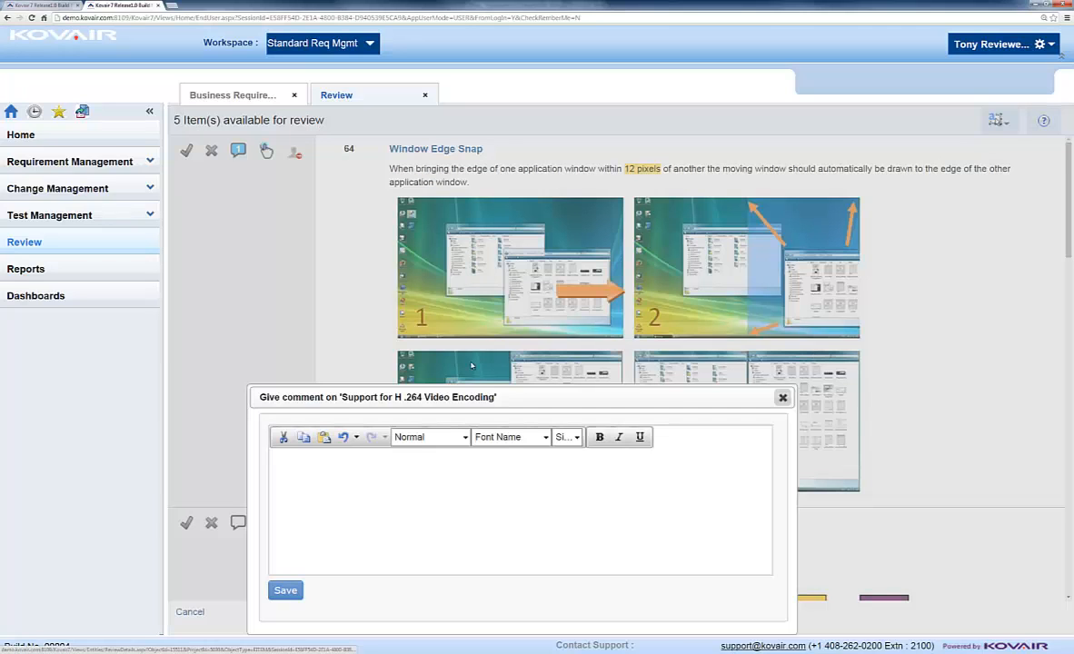
type("Should")
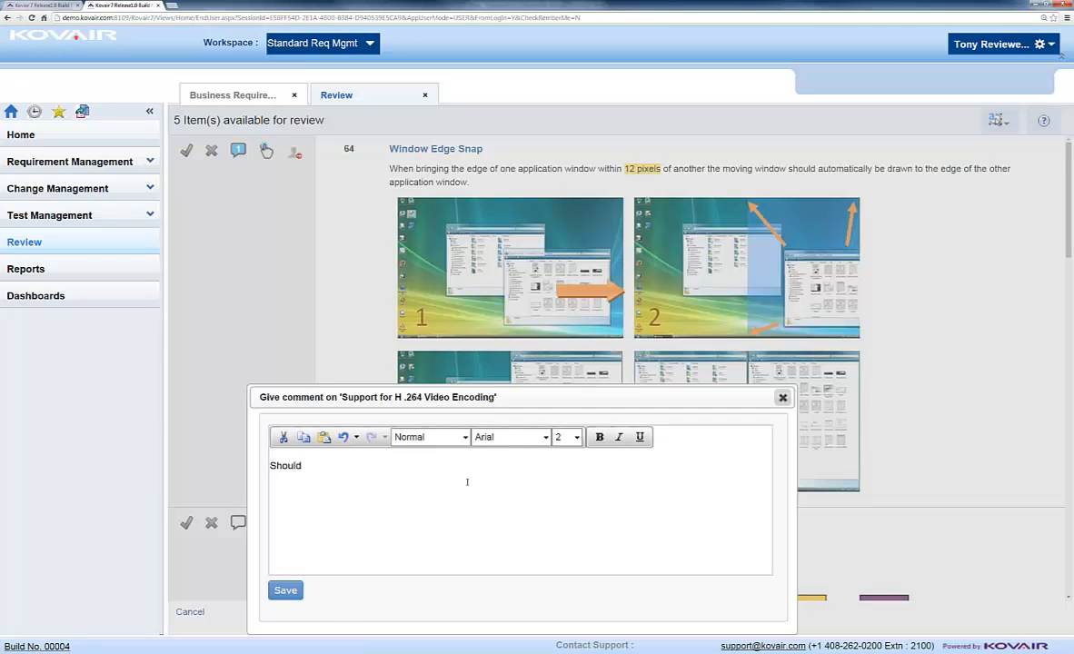
type(" be 'Full' profile")
left_click(286, 590)
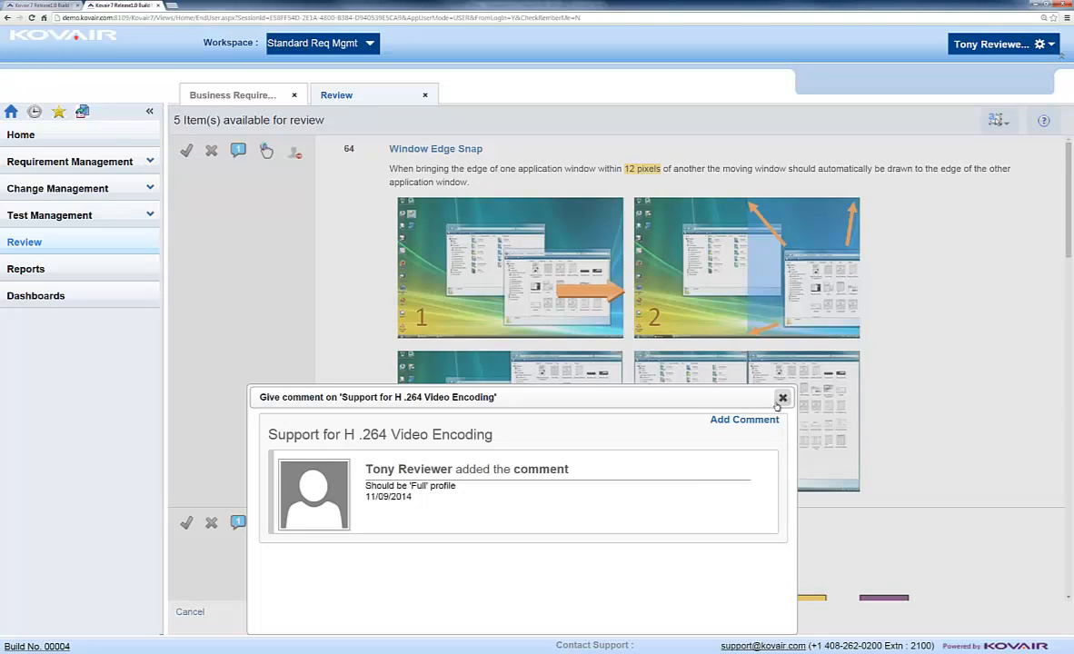
left_click(781, 397)
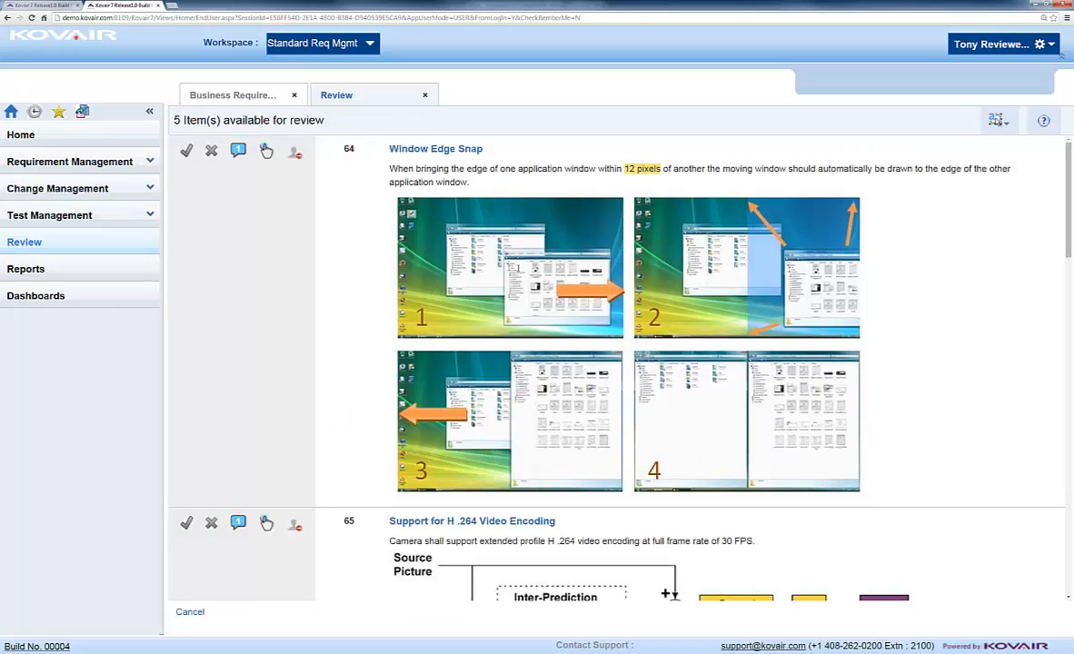
Cast several votes in favour of requirement 64, Window Edge Snap, and close its voting box
left_click(266, 153)
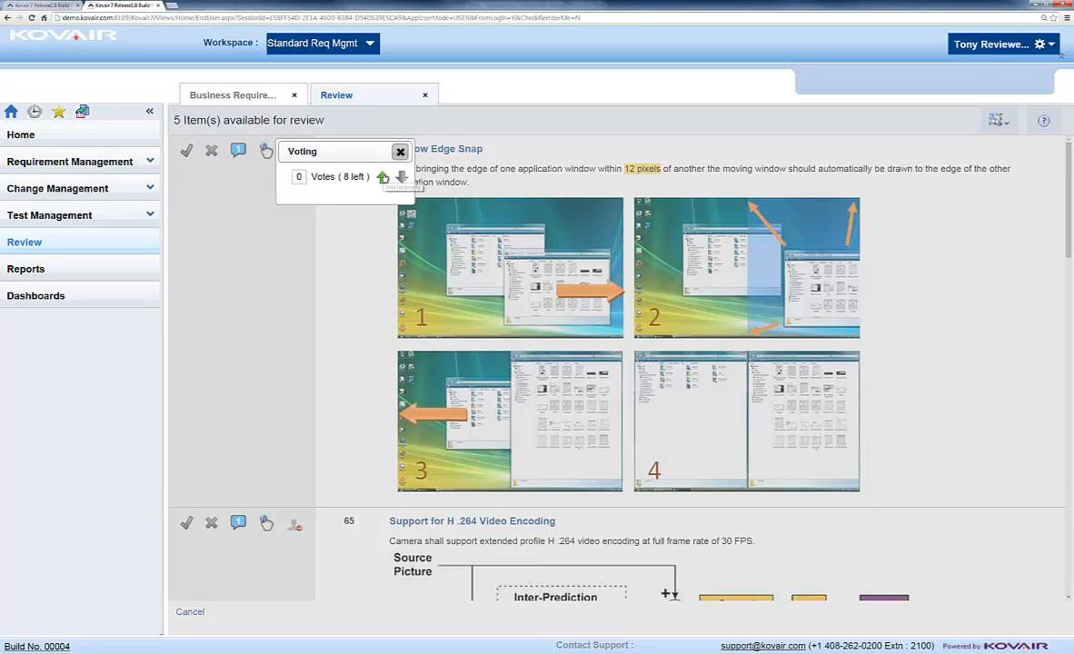
left_click(382, 177)
left_click(382, 178)
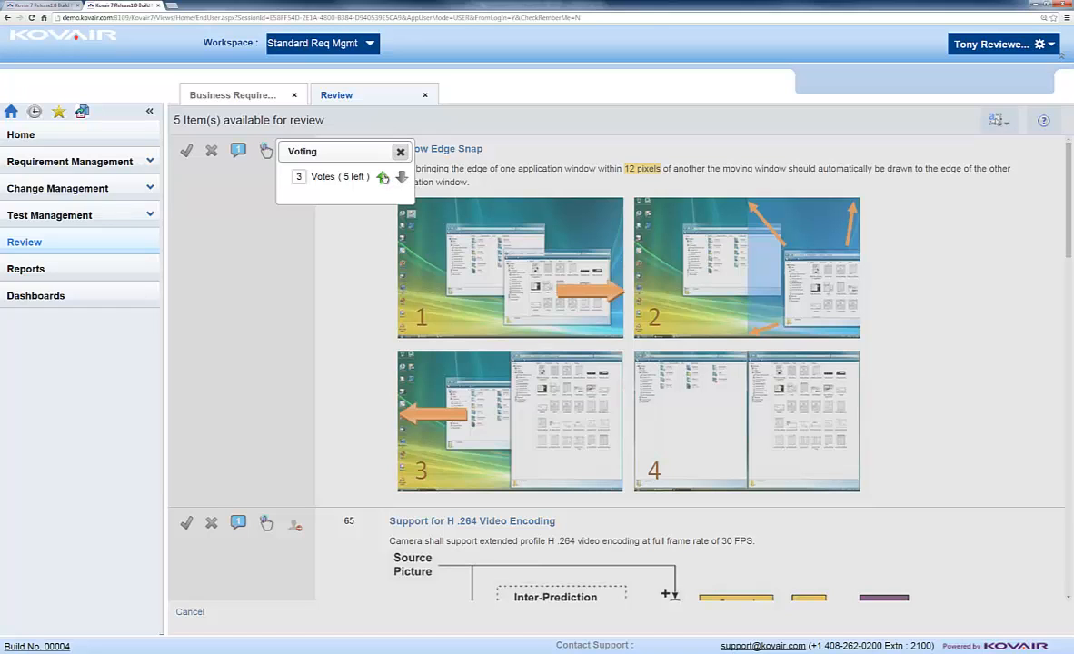
left_click(383, 178)
left_click(400, 153)
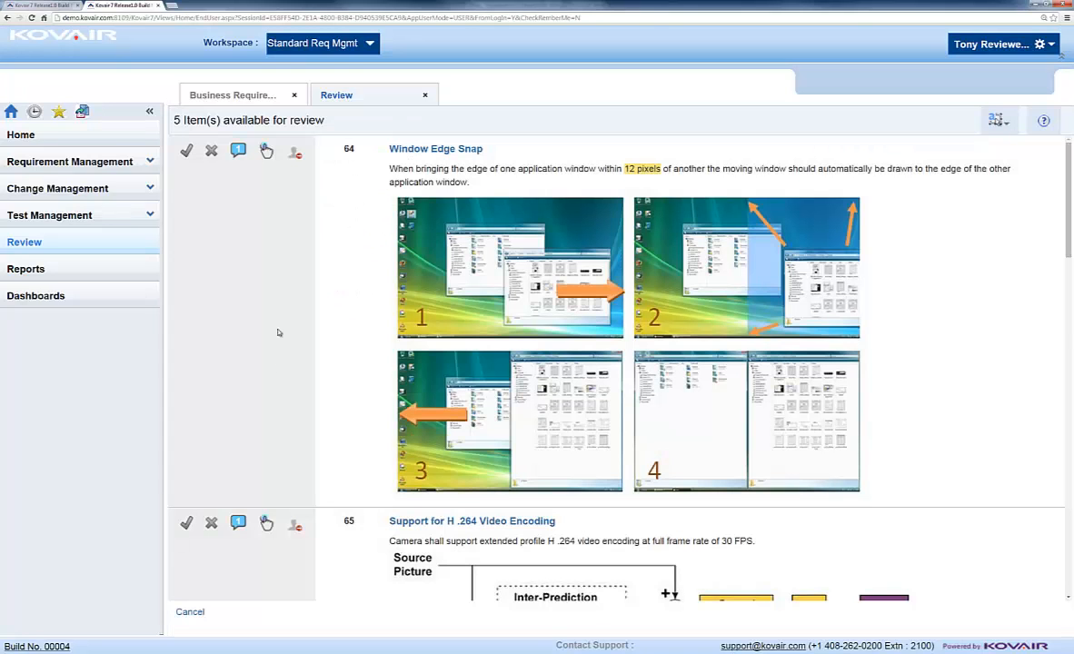
Cast votes in favour of requirement 65, Support for H .264 Video Encoding, and close its voting box
left_click(266, 523)
left_click(383, 551)
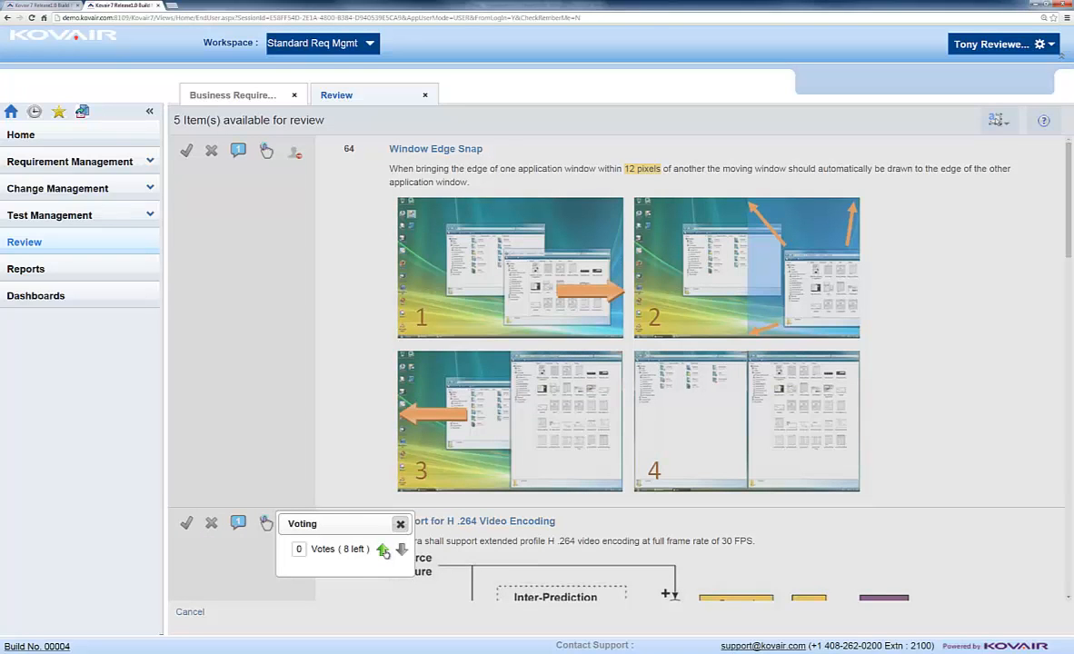
left_click(382, 550)
left_click(400, 524)
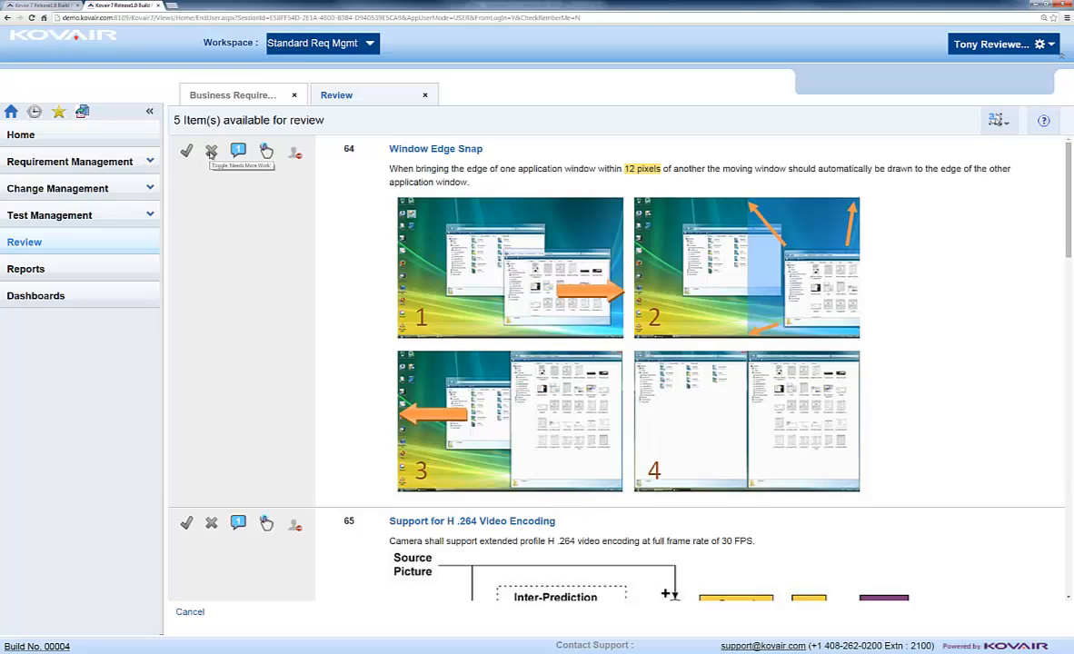
Mark requirements 64 and 65 as needing more work and approve requirements 66, 67 and 68
left_click(209, 151)
scroll(215, 466, "down", 5)
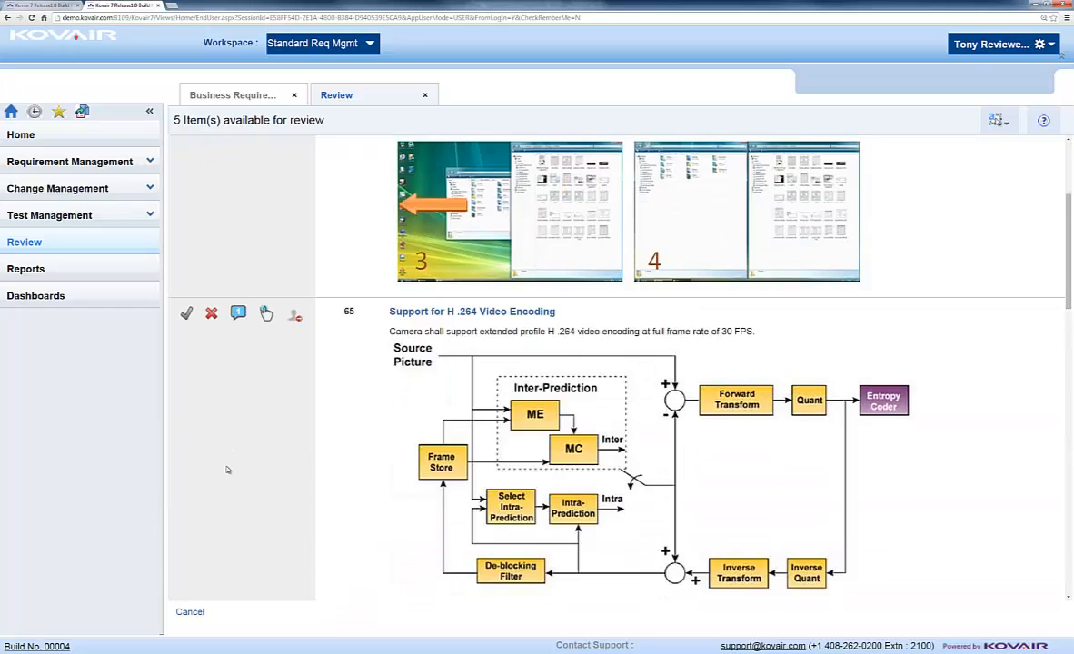
scroll(200, 459, "down", 10)
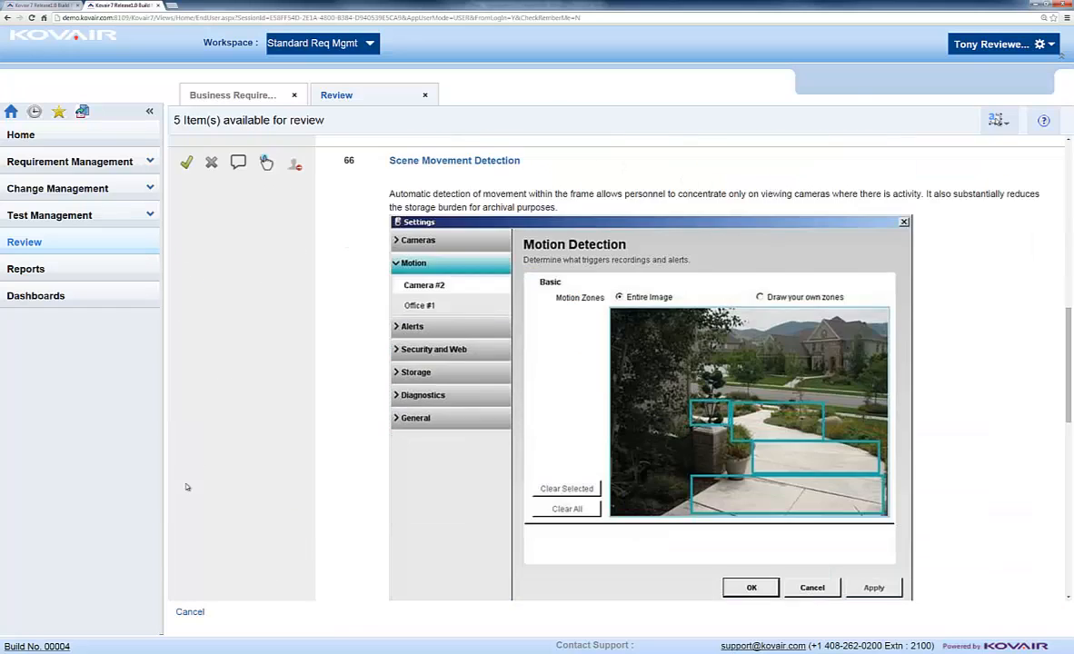
left_click(187, 405)
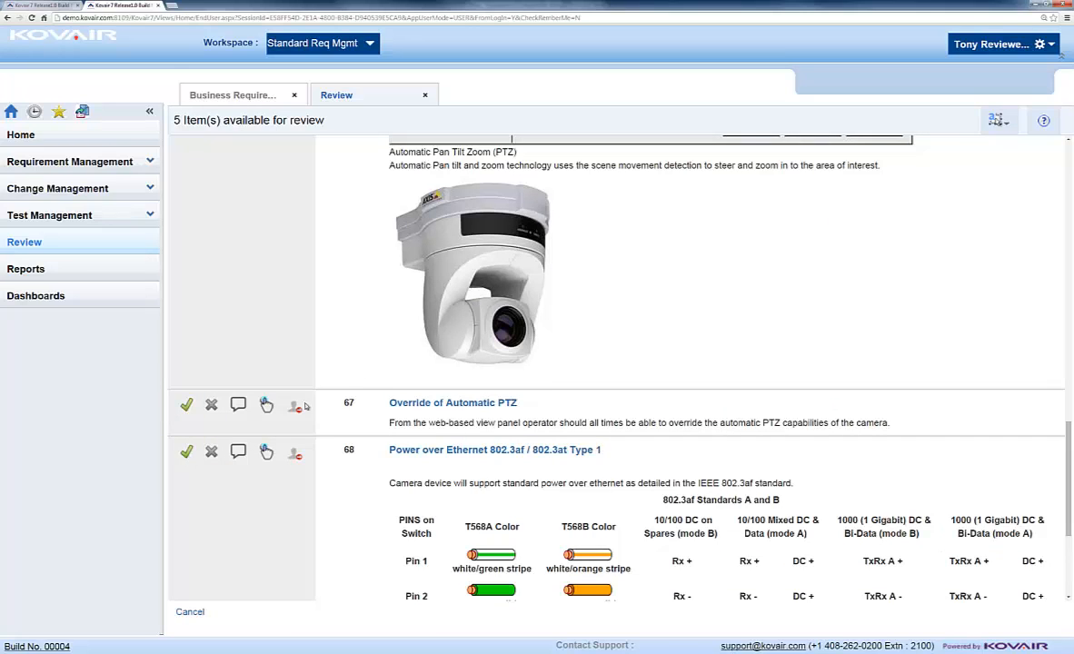
Examine the review's statistics for reviewer and item progress, and close the reviewer's review page
left_click(997, 121)
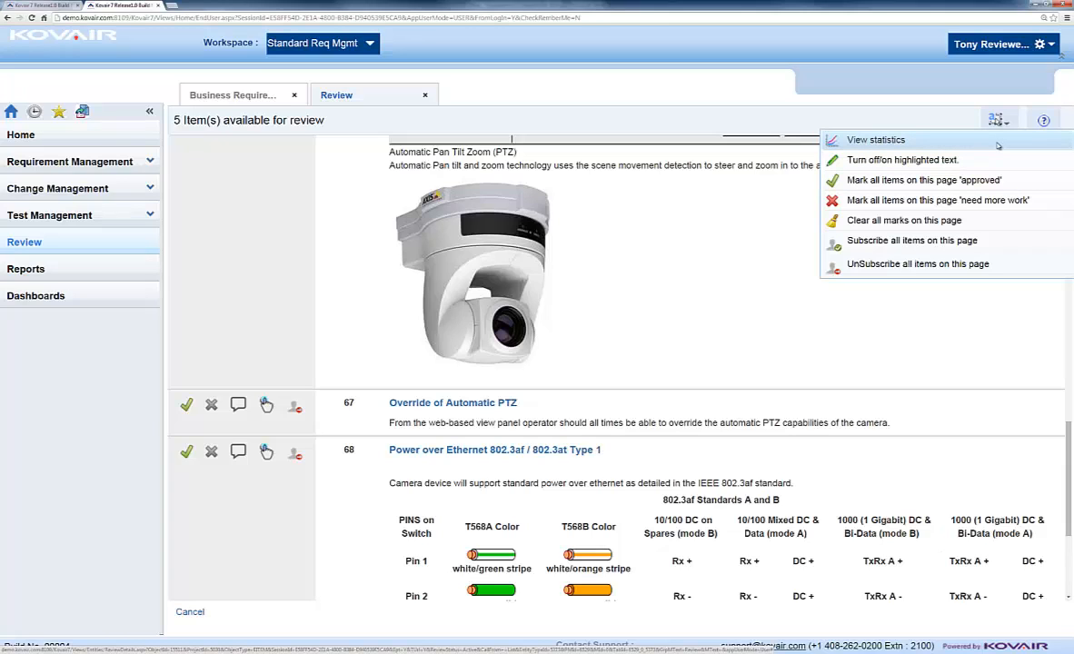
left_click(996, 145)
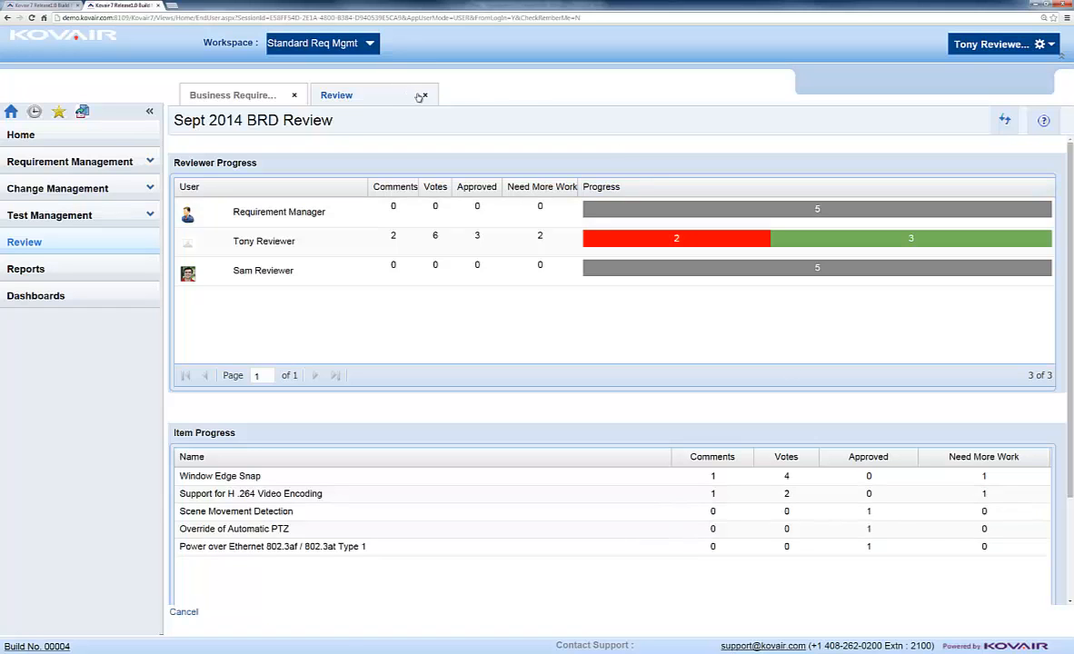
left_click(423, 96)
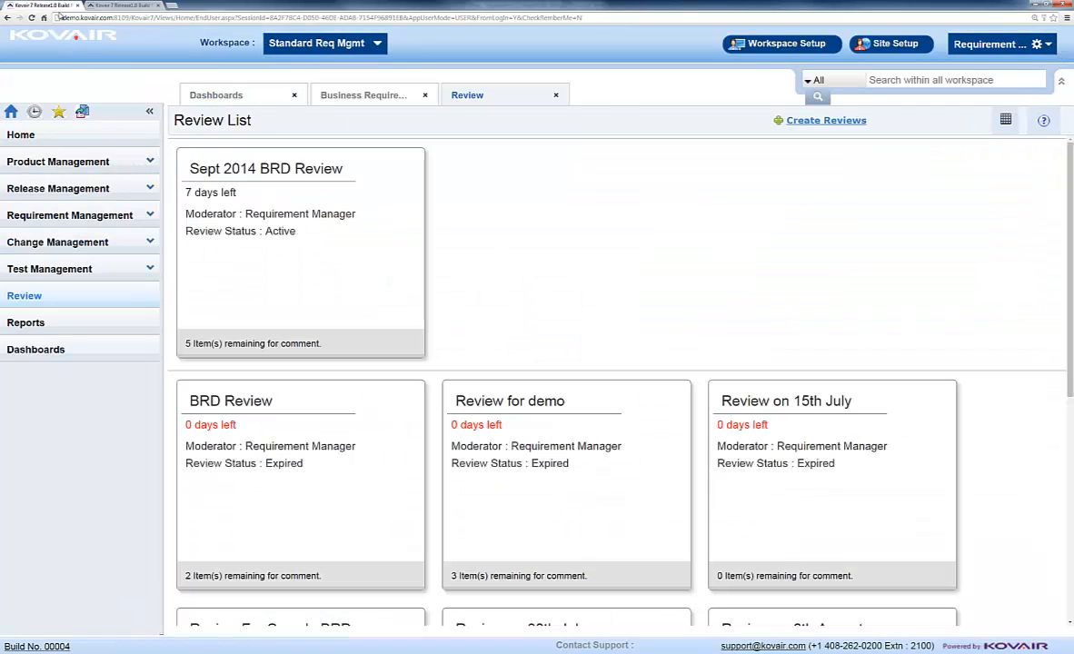
In the Requirement Manager's session, open Sept 2014 BRD Review and add the comment "Great idea, let me change the requirement." to Window Edge Snap
left_click(387, 261)
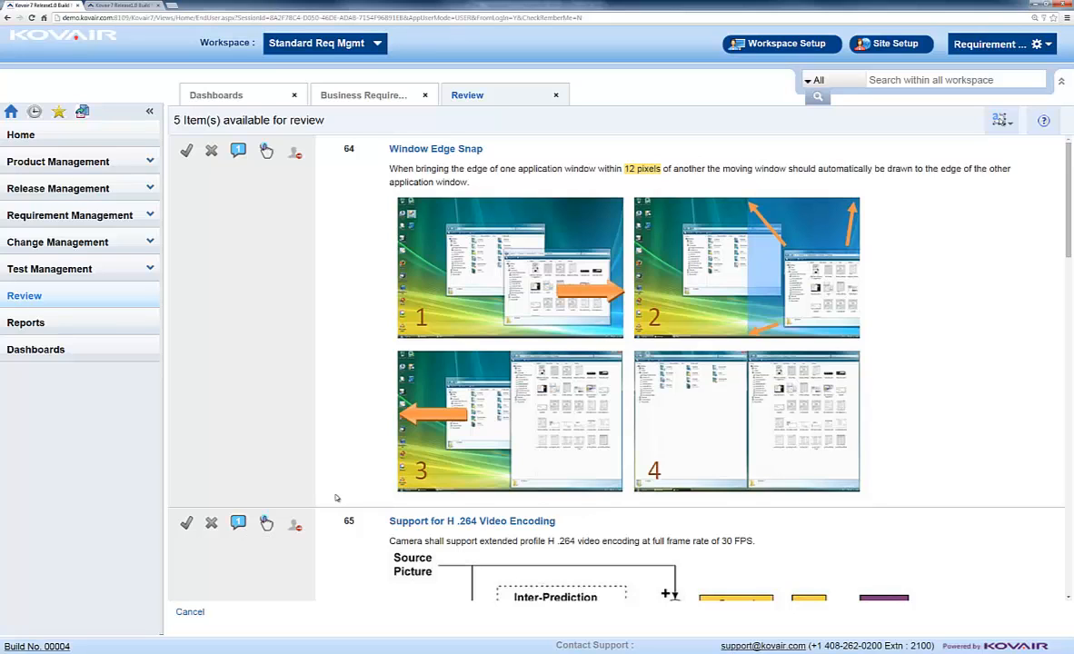
left_click(238, 150)
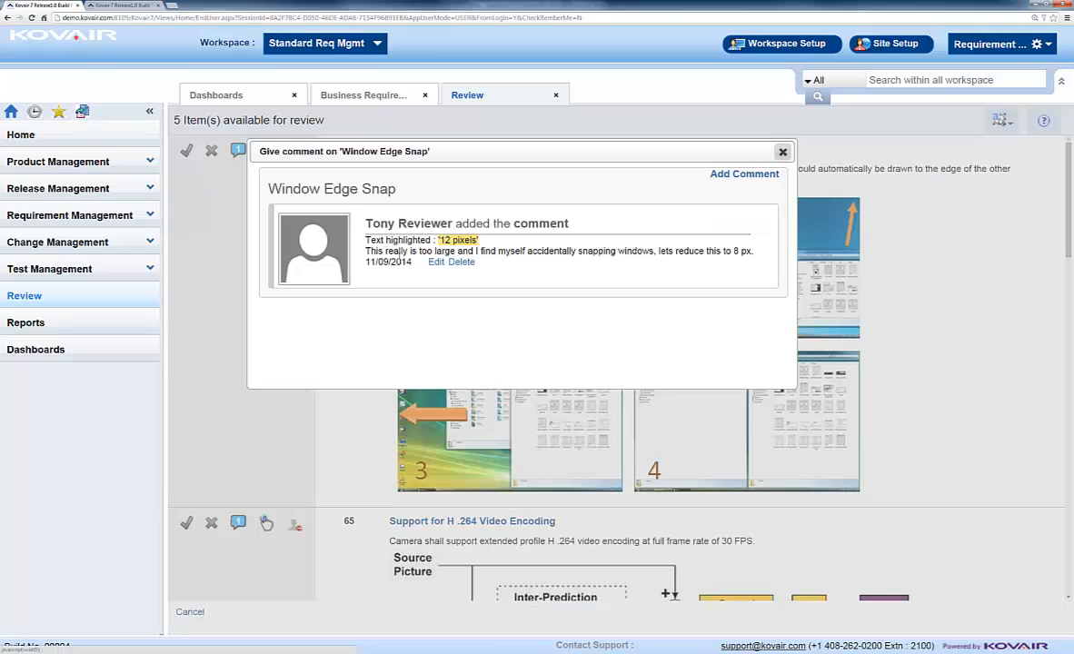
left_click(724, 174)
left_click(635, 238)
type("Gr")
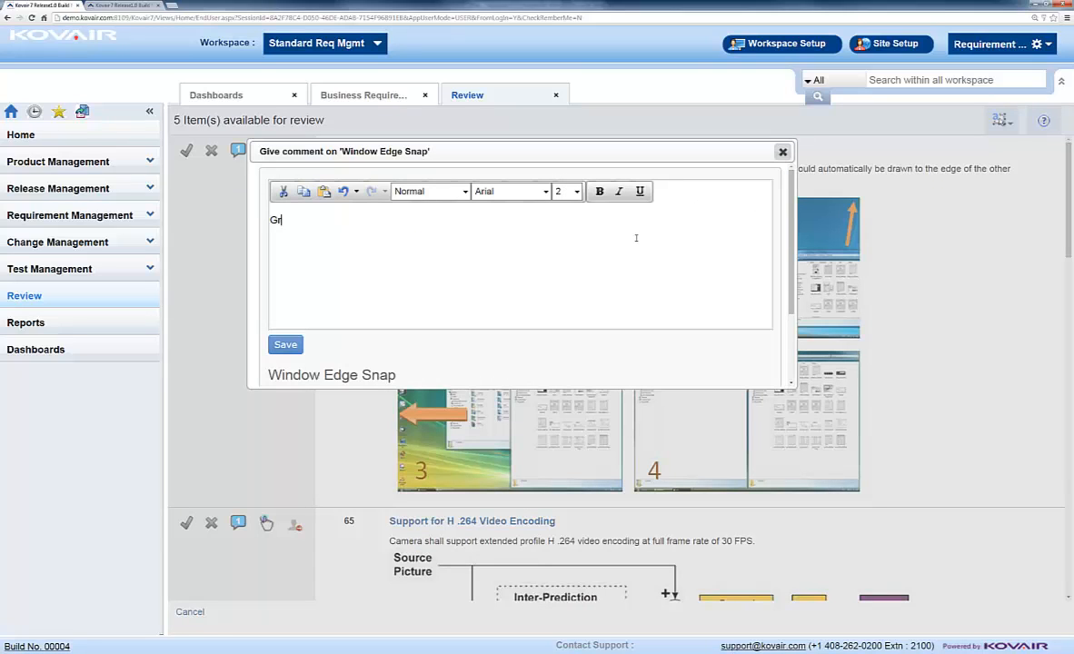
type("eat idea, let me chang")
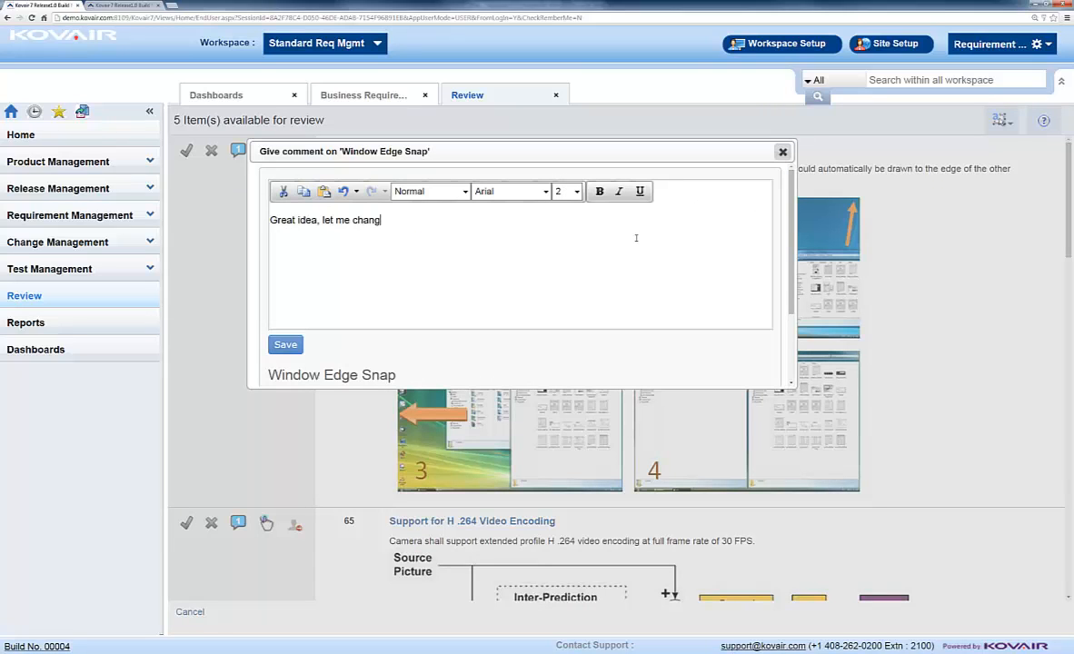
type("e the requirement.")
left_click(286, 347)
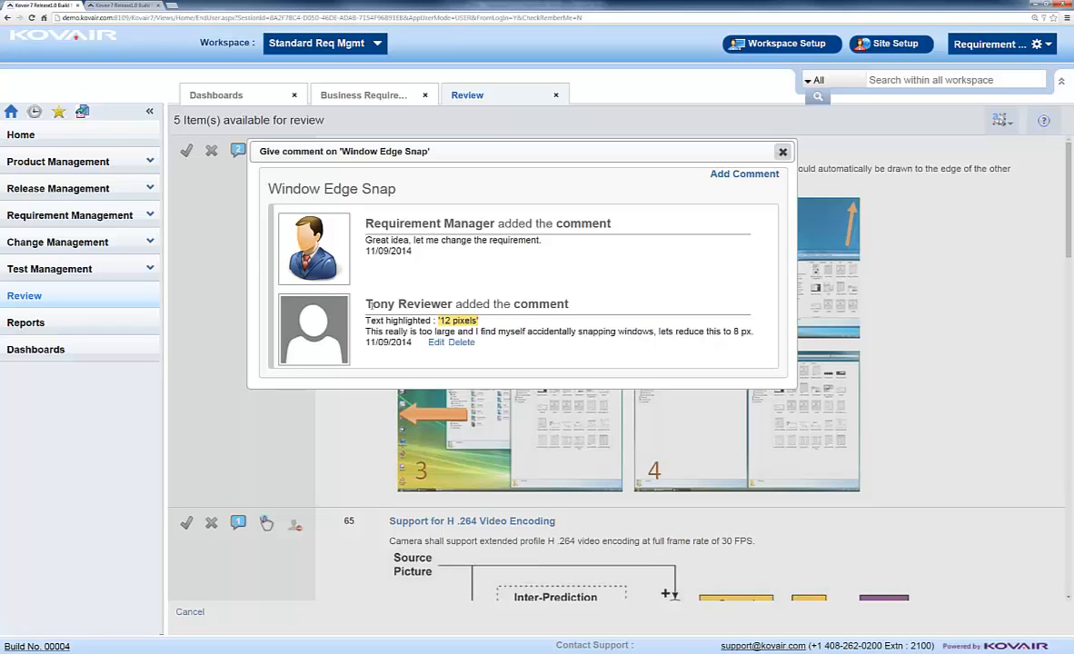
left_click(782, 152)
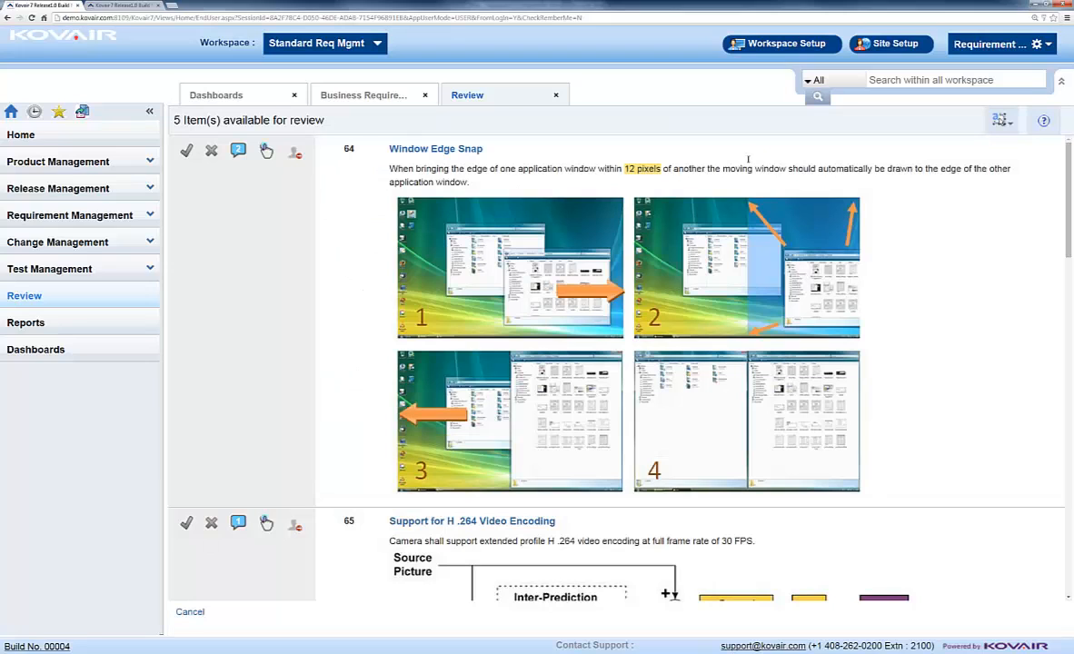
Set the snapping distance in the Window Edge Snap description to 8 pixels, then save and close the item
left_click(467, 151)
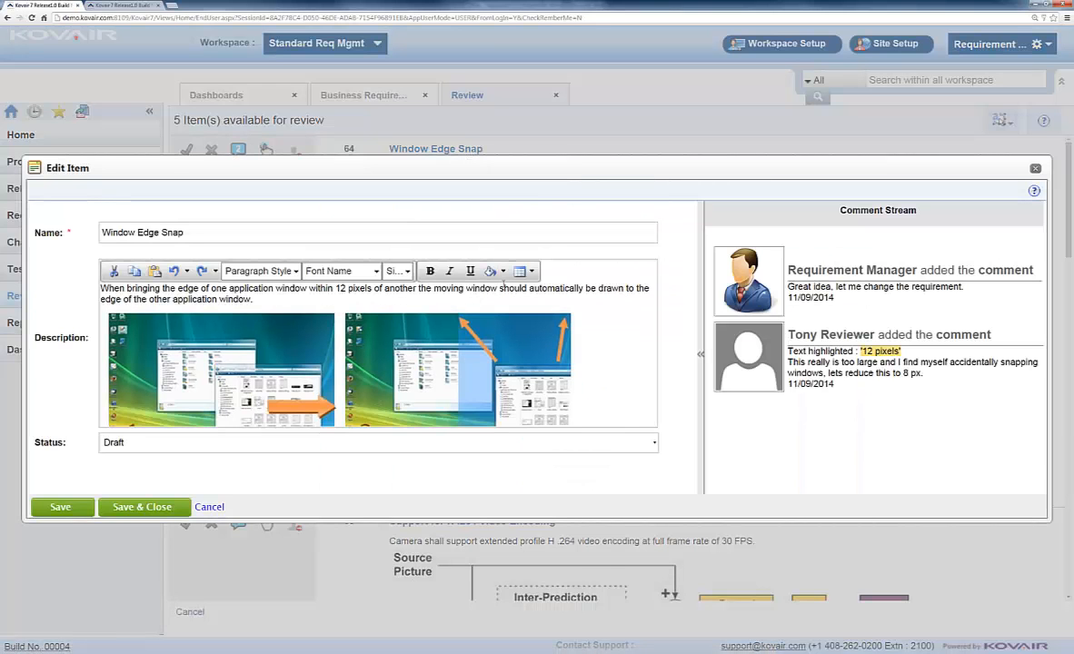
left_click_drag(345, 288, 334, 288)
type("8")
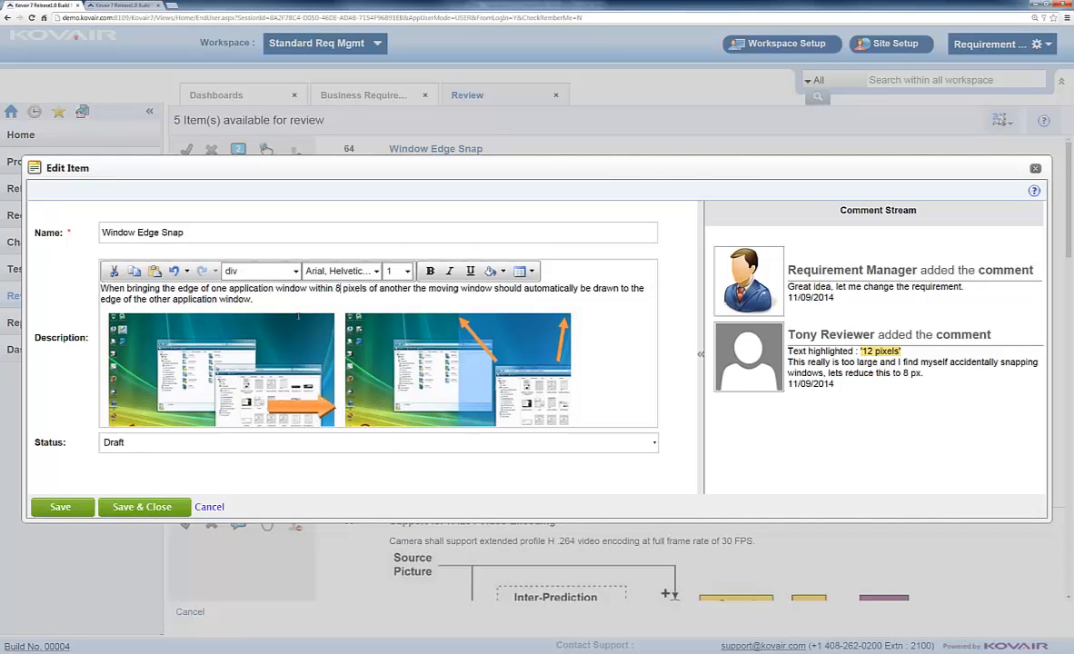
left_click(113, 508)
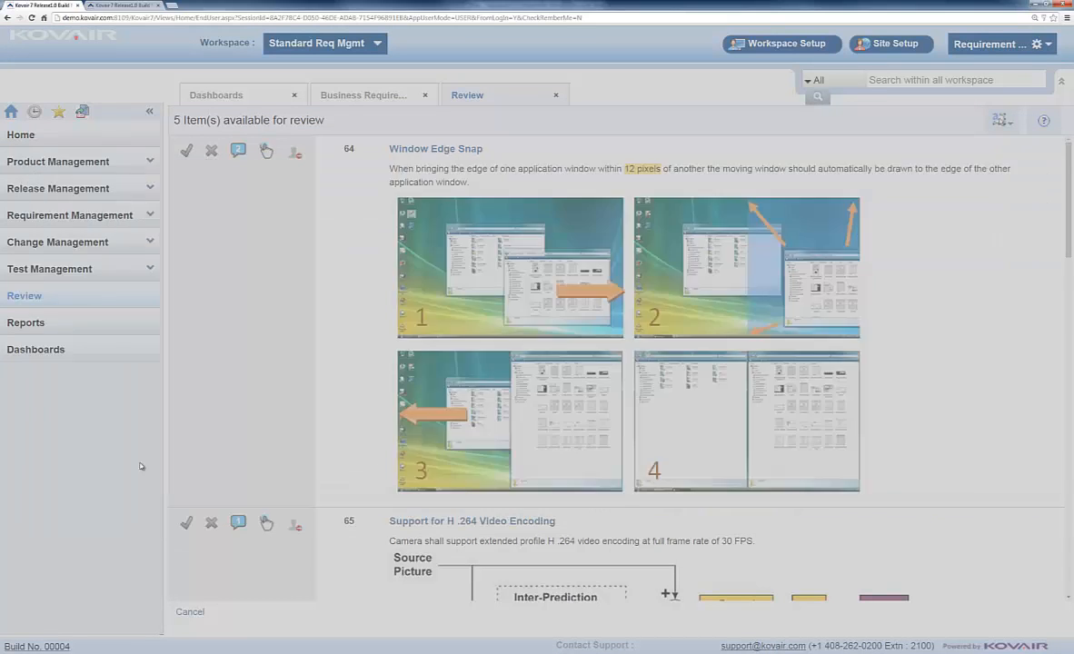